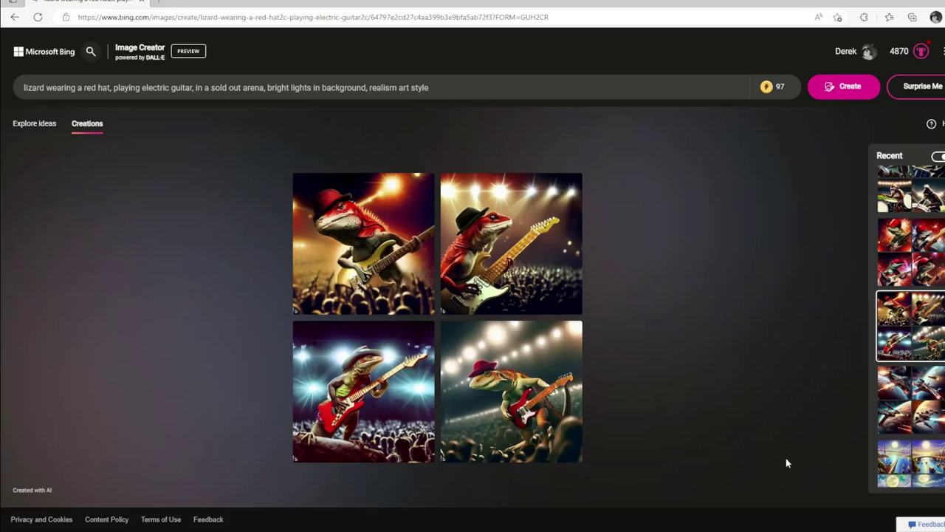
Step: Page through the red-hat lizard images full size, forward then back to the first, and close
left_click(357, 243)
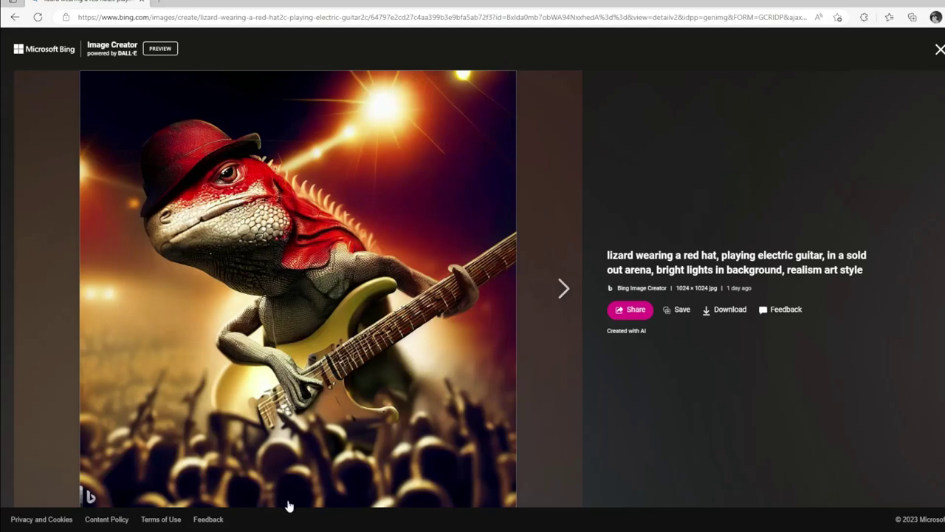
left_click(560, 292)
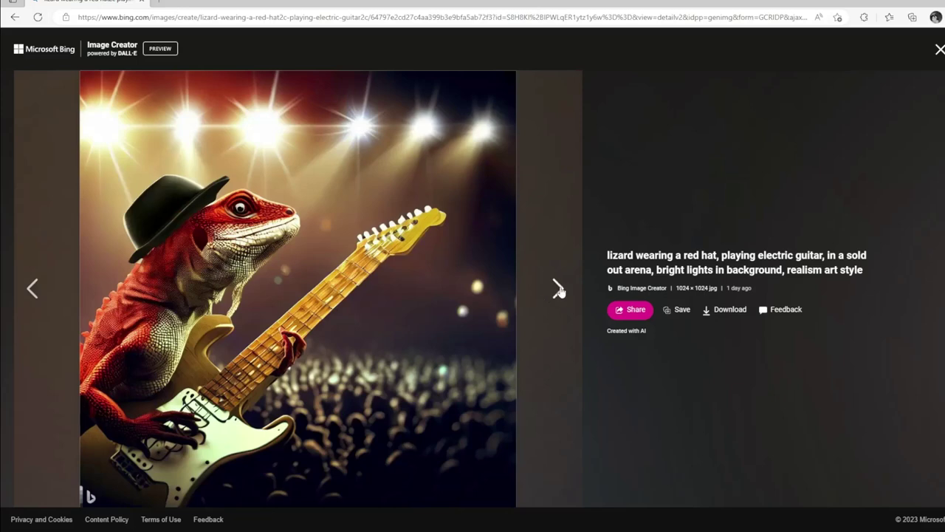
left_click(559, 291)
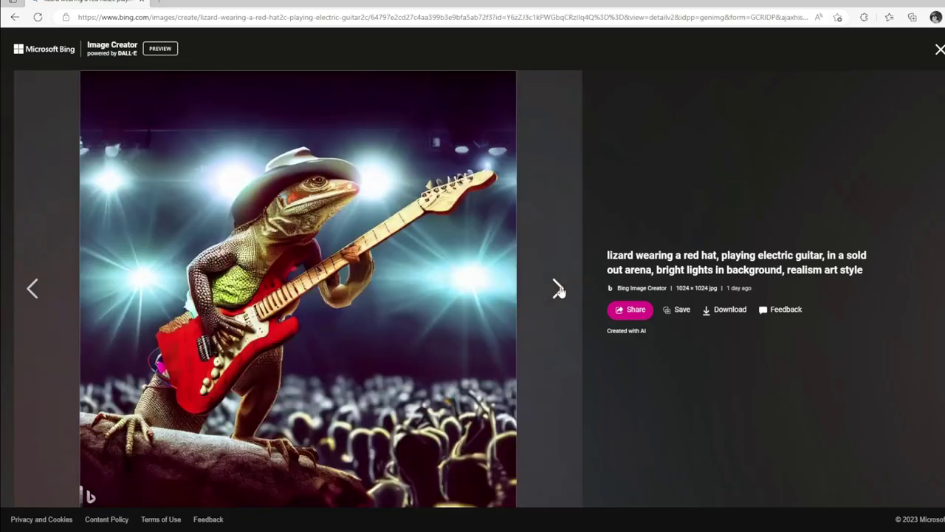
left_click(559, 291)
left_click(36, 288)
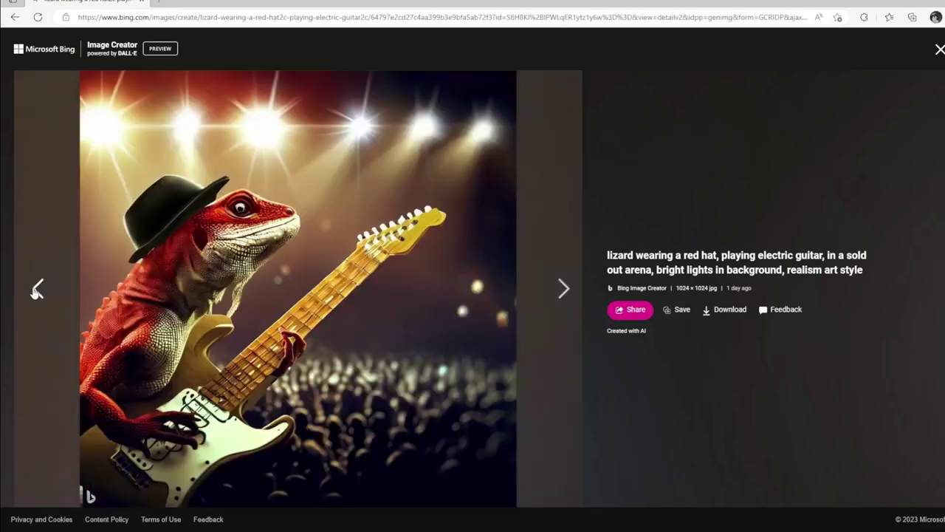
left_click(36, 289)
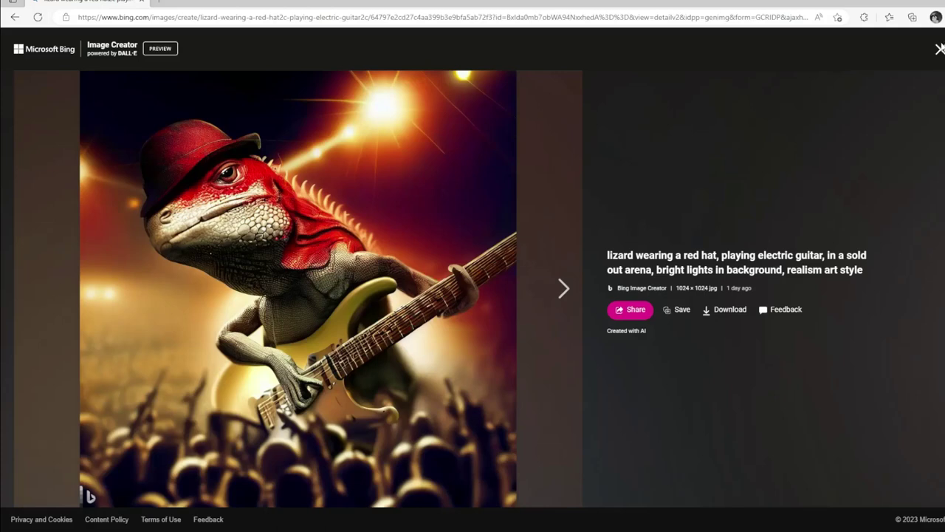
left_click(939, 49)
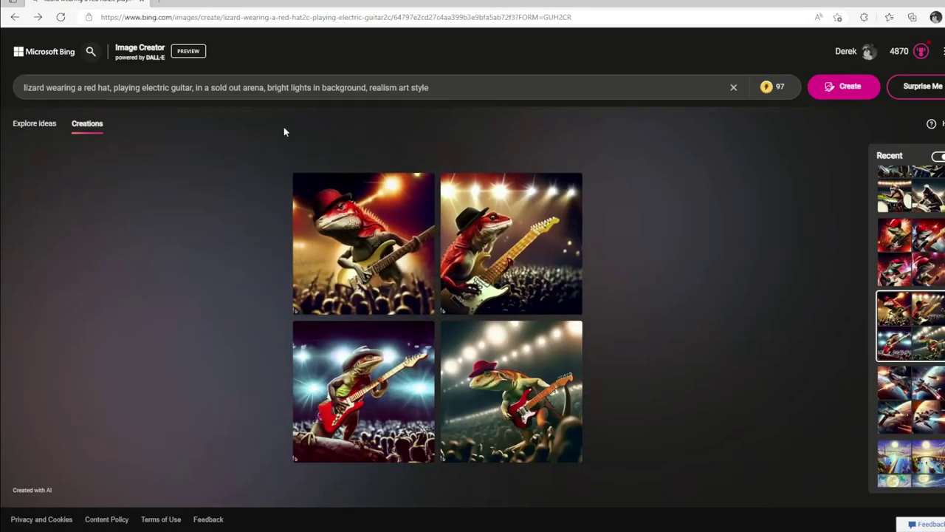
Step: View all four red baseball cap lizard images full size, then load the stadium-lights monkey drummers
left_click(916, 255)
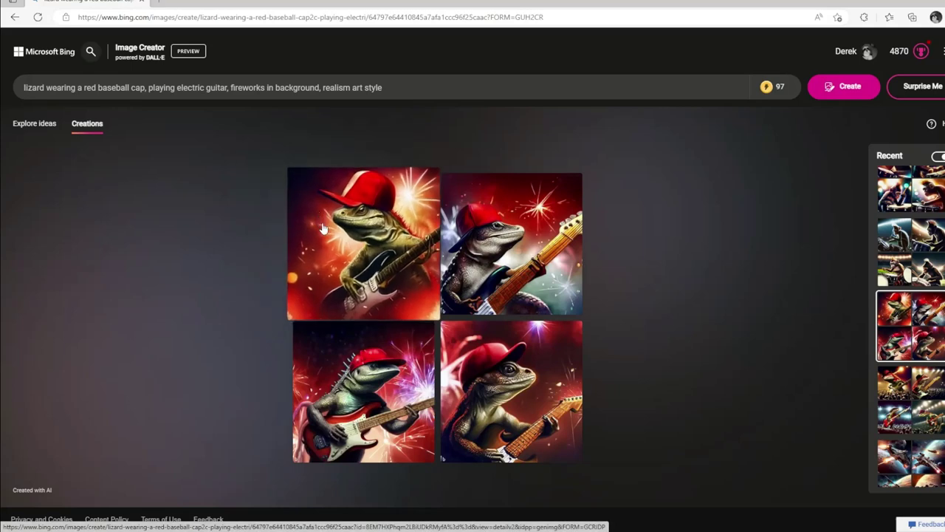
left_click(353, 258)
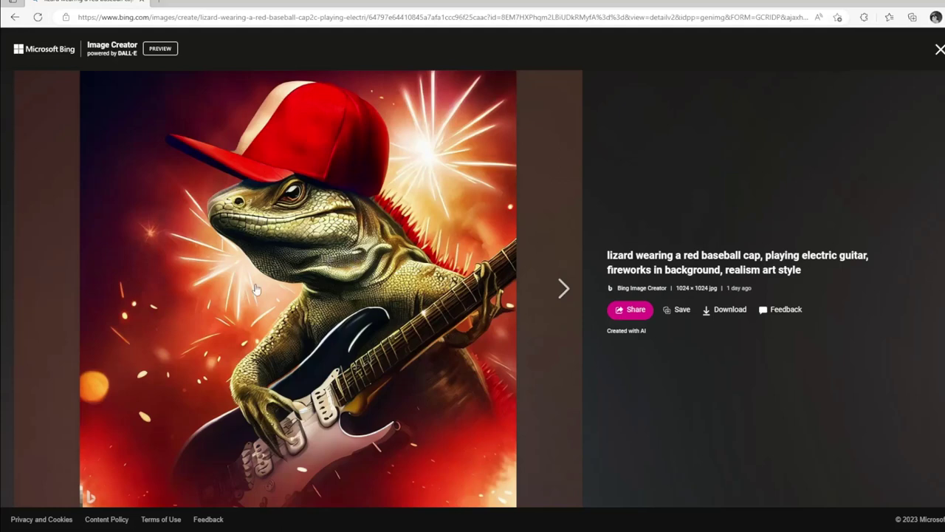
left_click(559, 289)
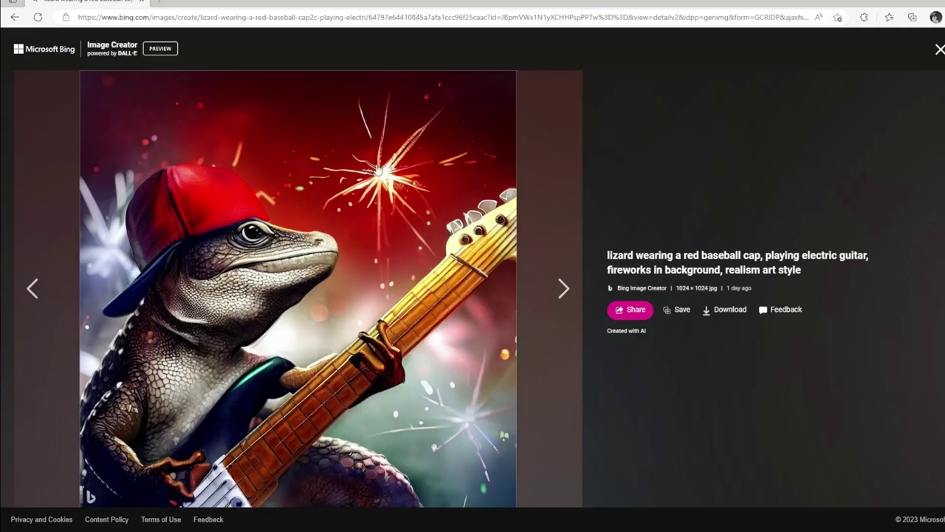
left_click(559, 290)
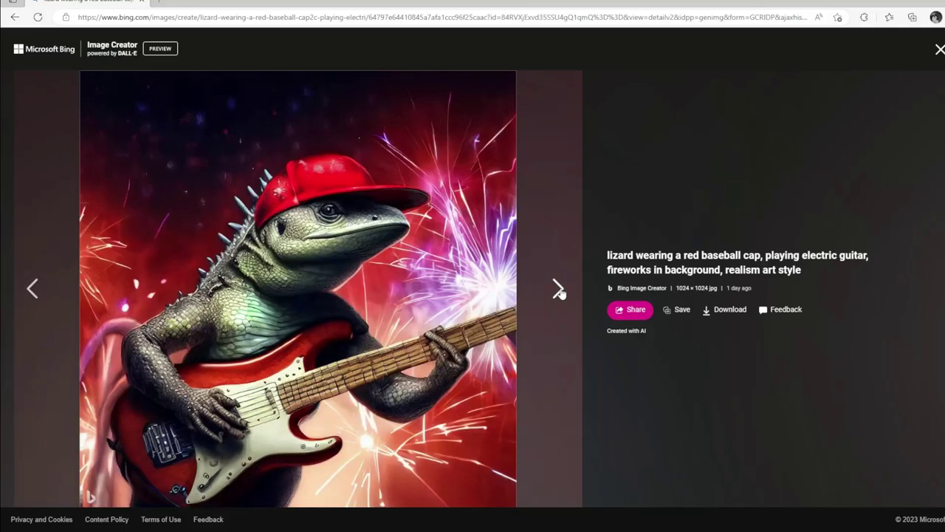
left_click(560, 291)
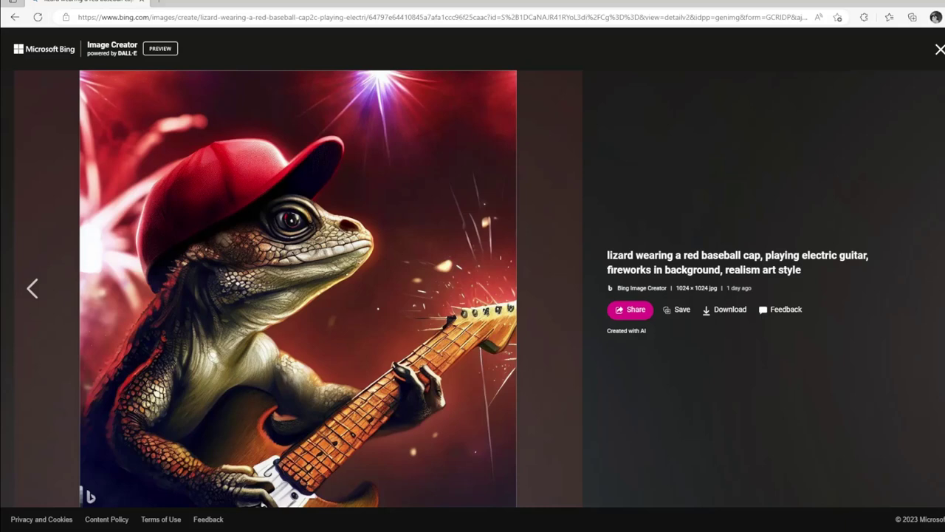
left_click(939, 49)
left_click(920, 254)
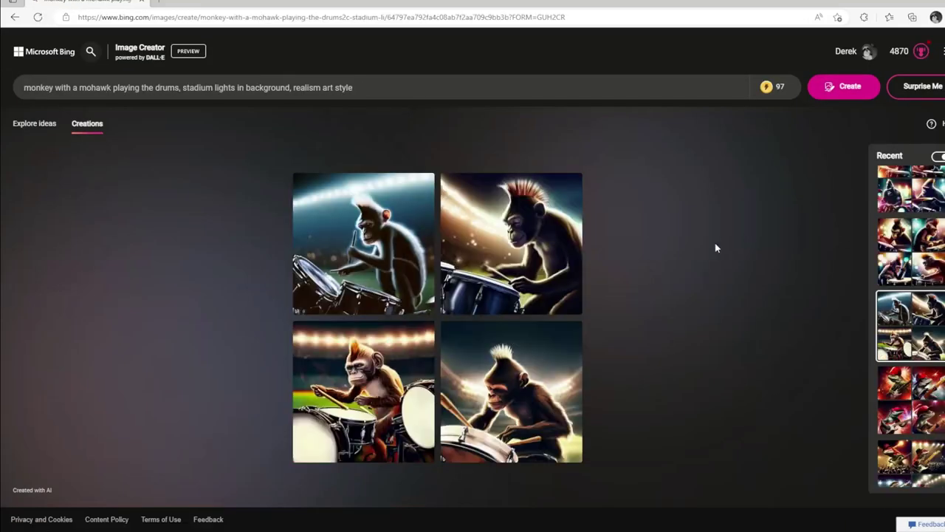
left_click(381, 266)
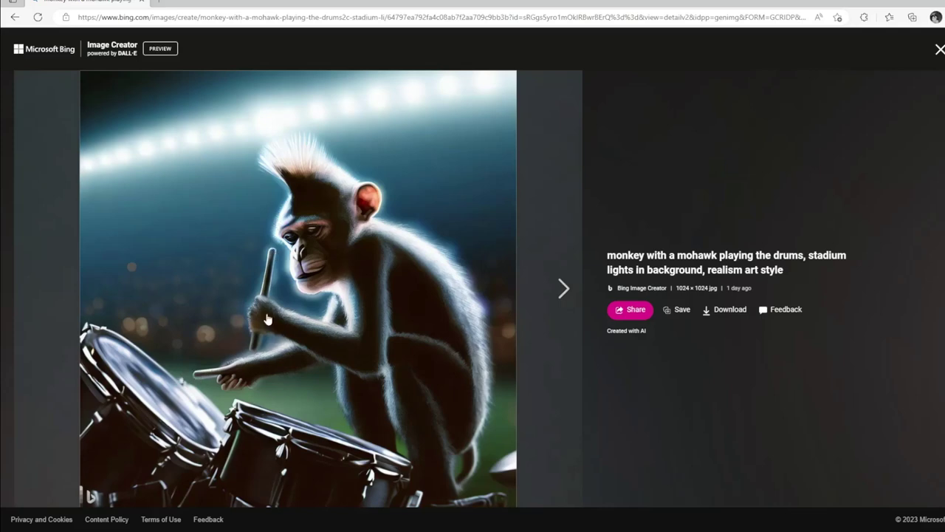
left_click(561, 289)
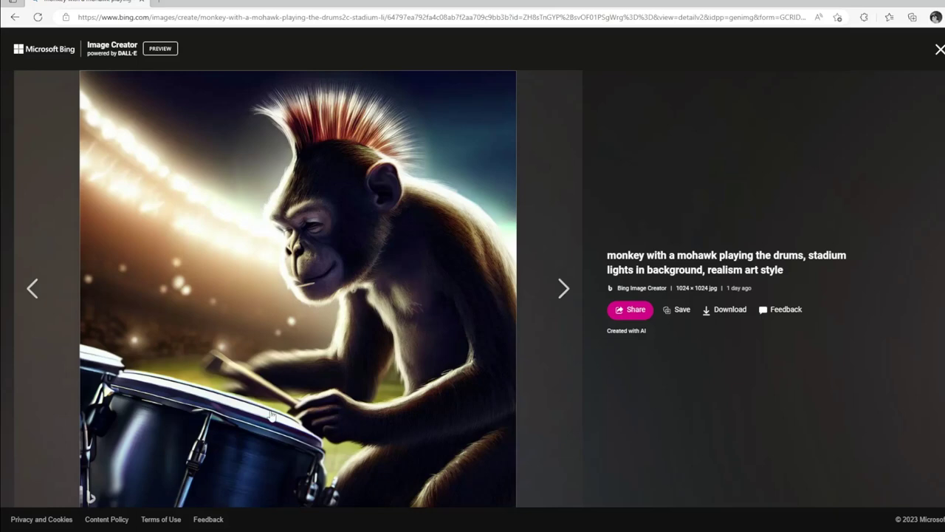
left_click(560, 298)
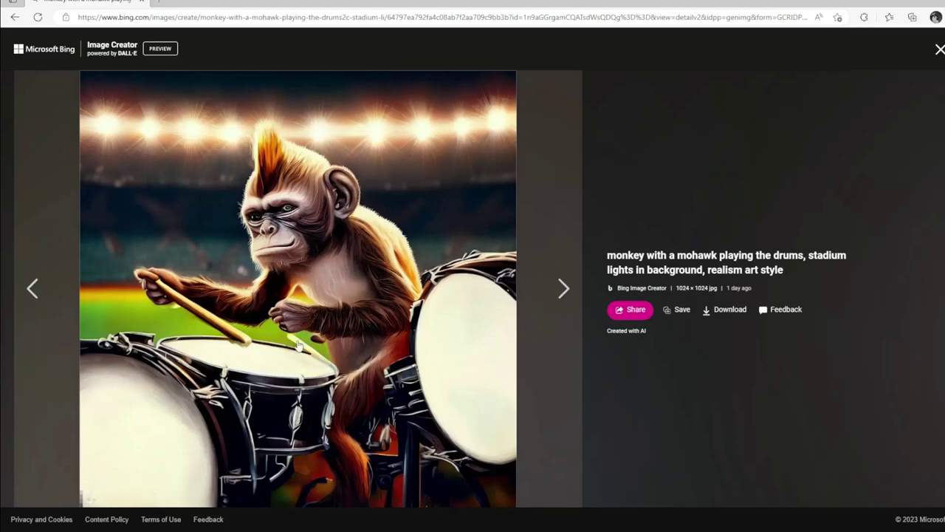
left_click(561, 293)
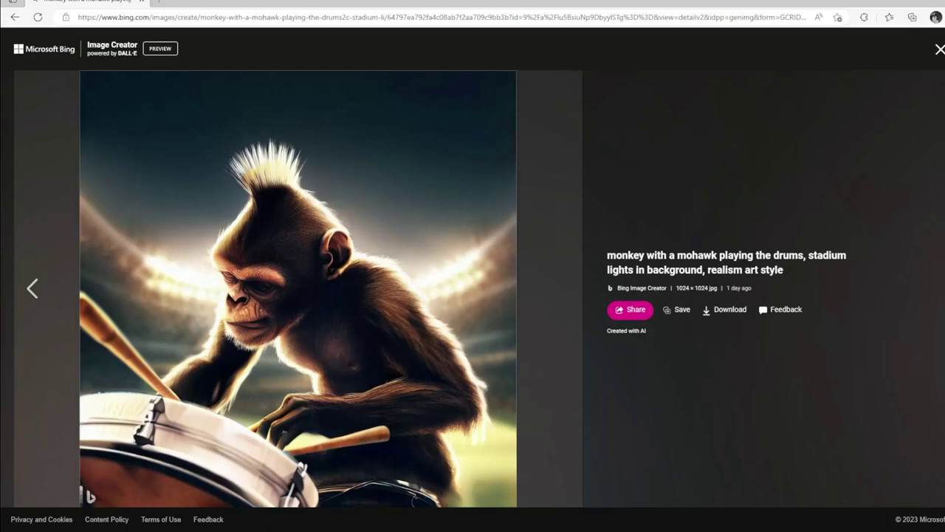
left_click(936, 52)
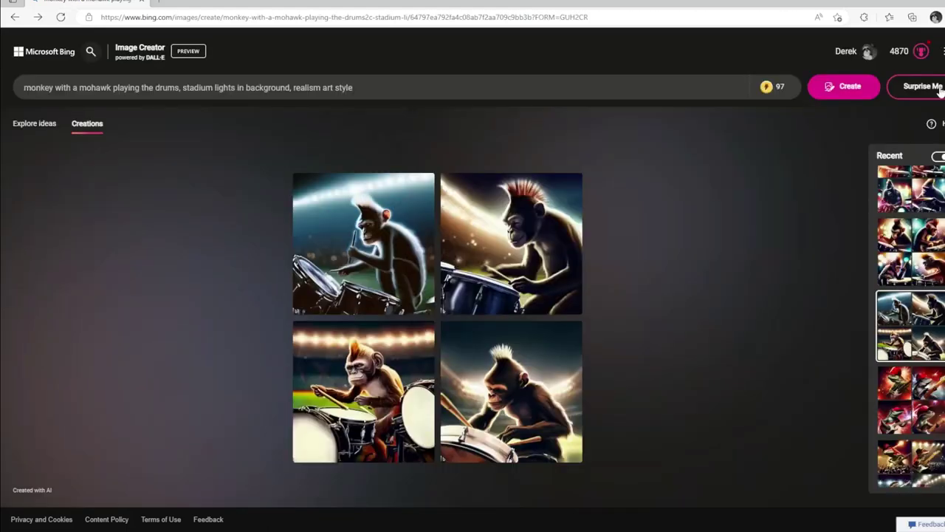
Step: Switch to the bright-lights mohawk monkey drummer set and view its four images full size
left_click(915, 262)
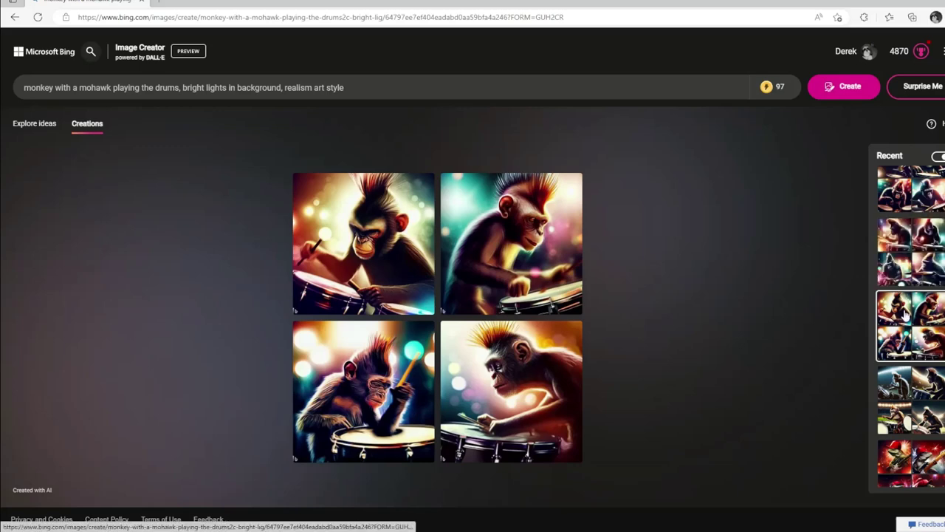
left_click(912, 379)
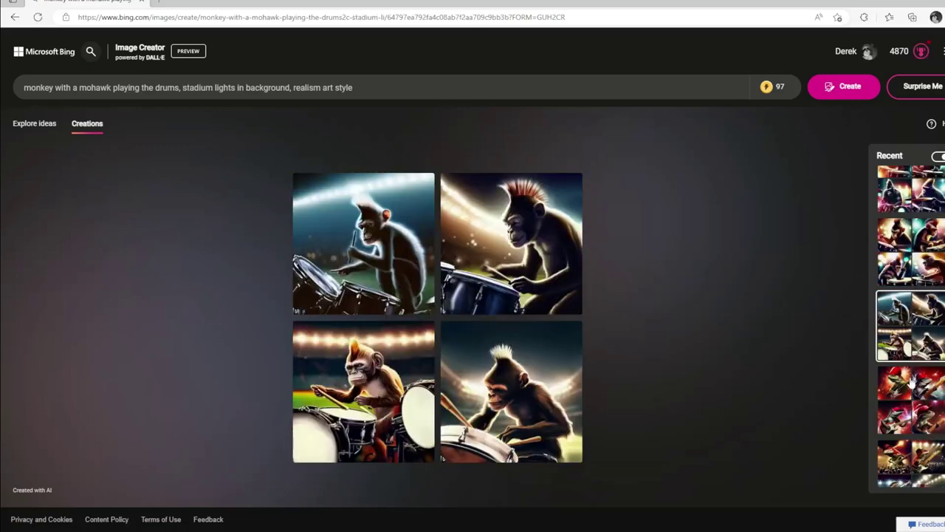
left_click(915, 260)
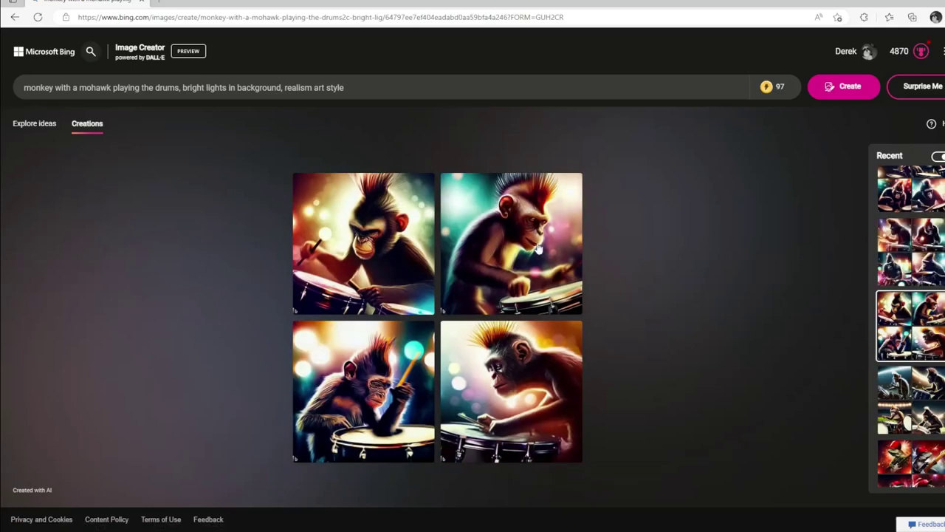
left_click(354, 260)
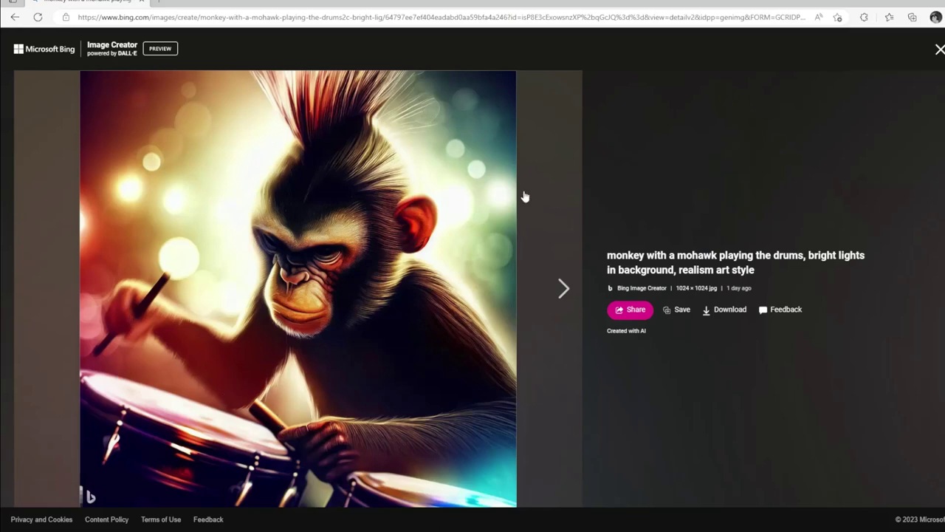
left_click(559, 290)
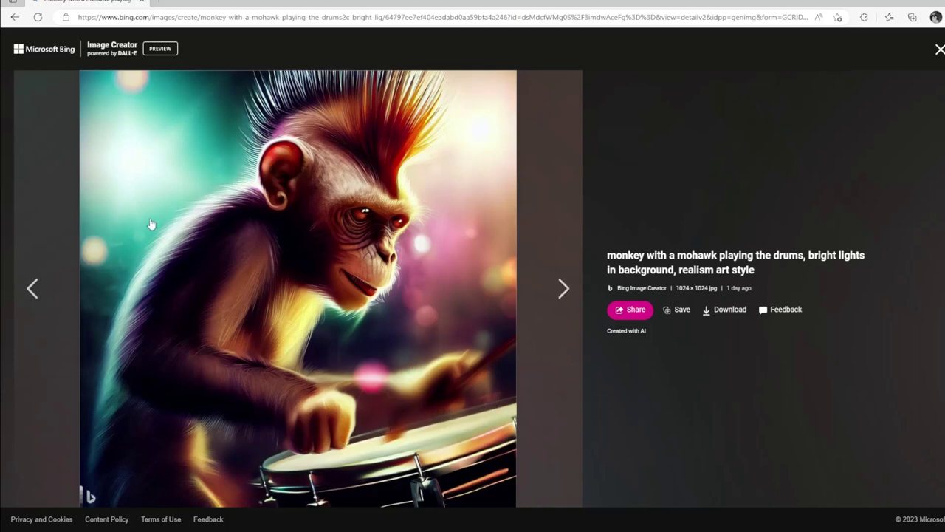
left_click(560, 289)
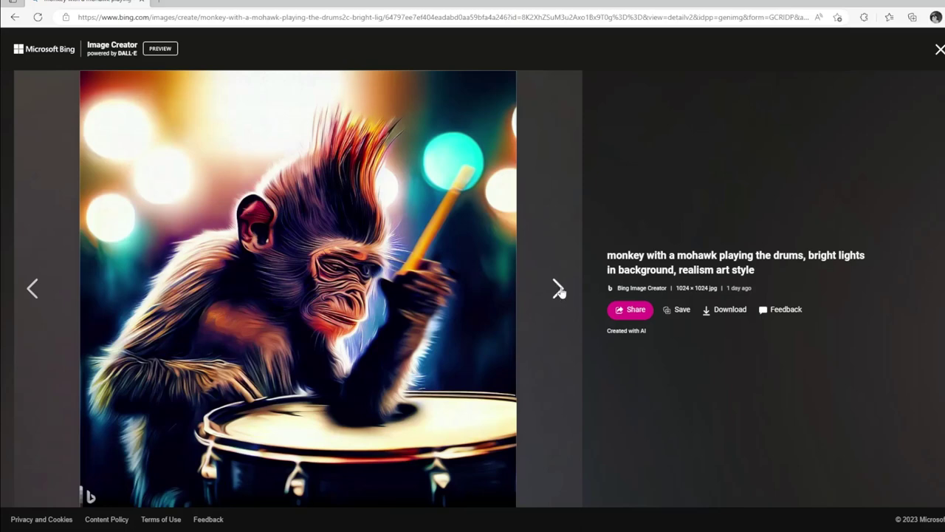
left_click(559, 290)
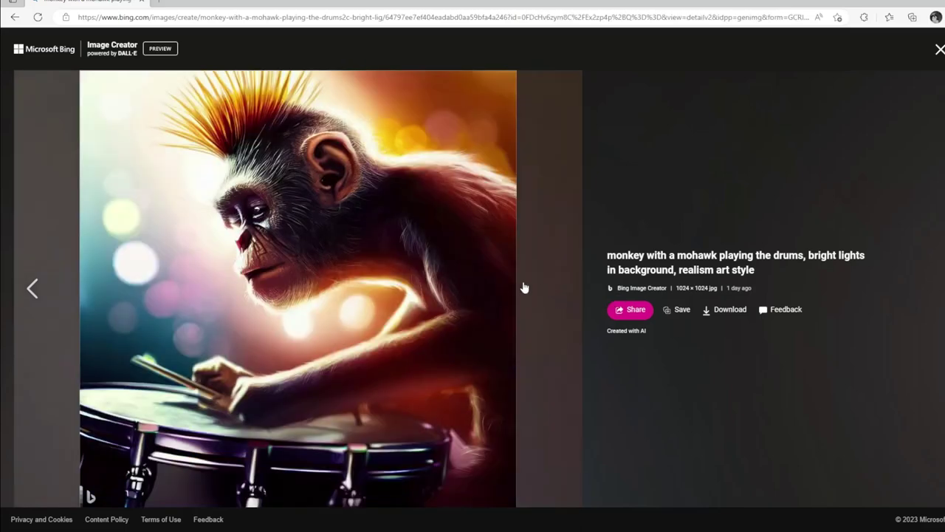
left_click(939, 50)
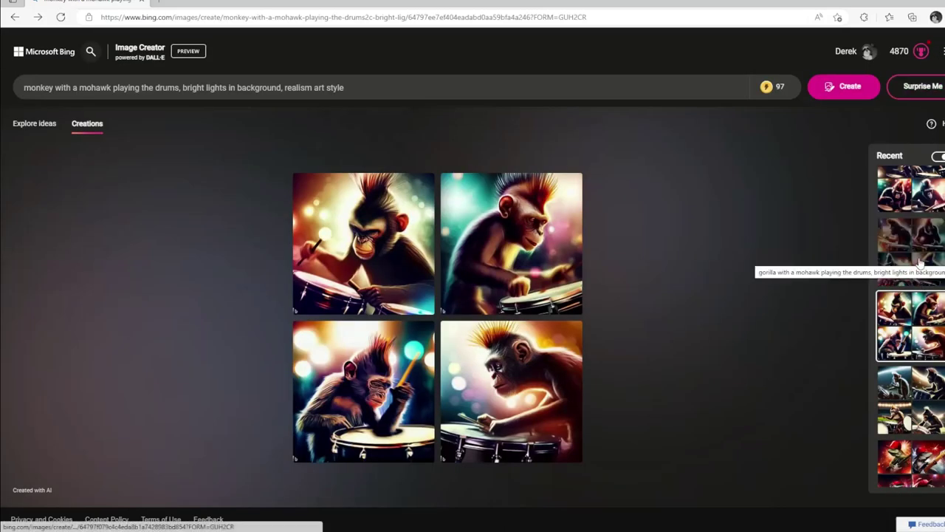
Step: View all four gorilla drummer images enlarged, then load the ape-with-a-mohawk drummer set
left_click(920, 264)
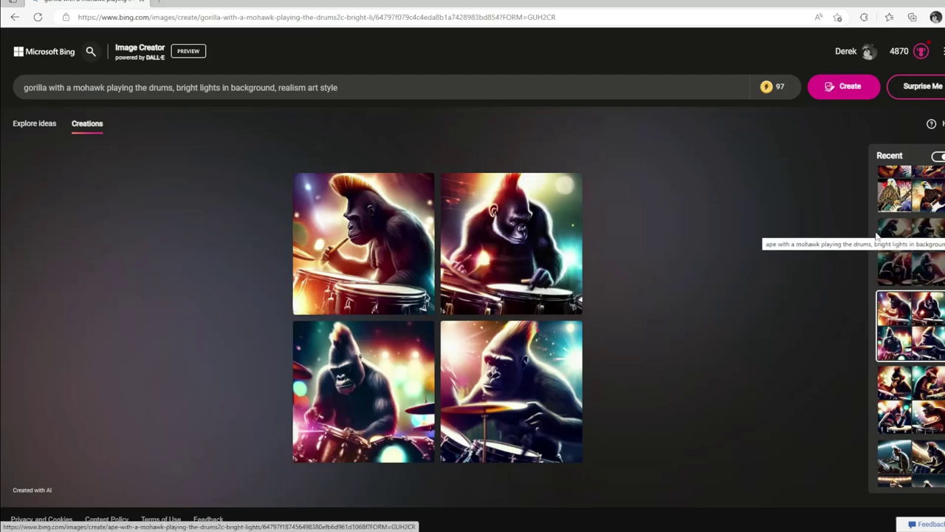
left_click(377, 238)
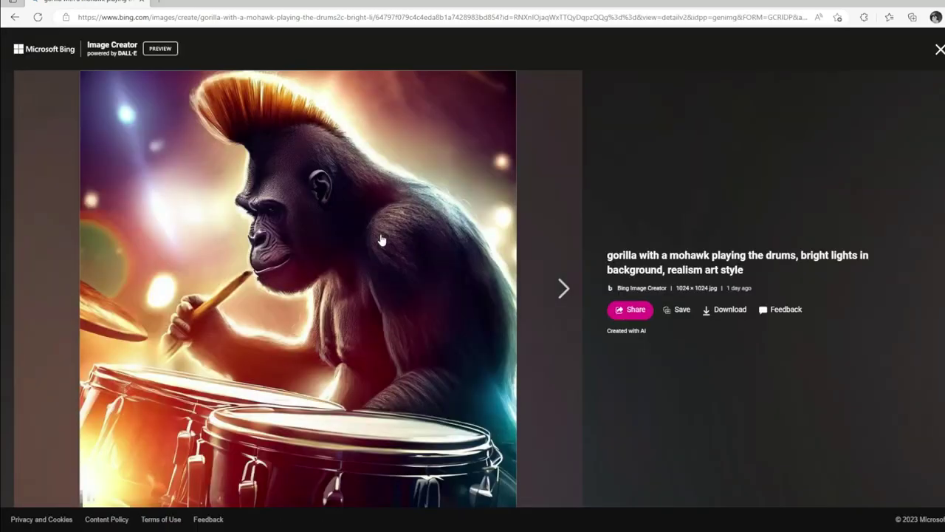
left_click(562, 289)
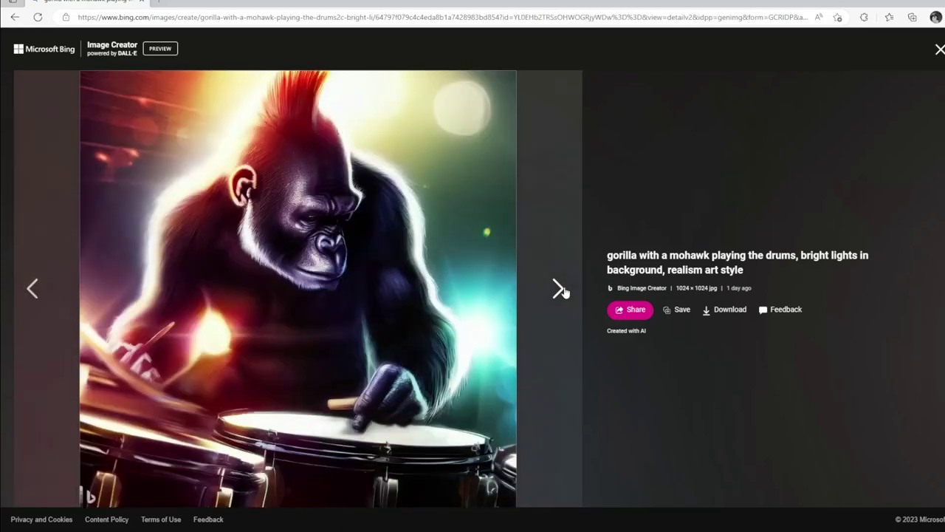
left_click(563, 293)
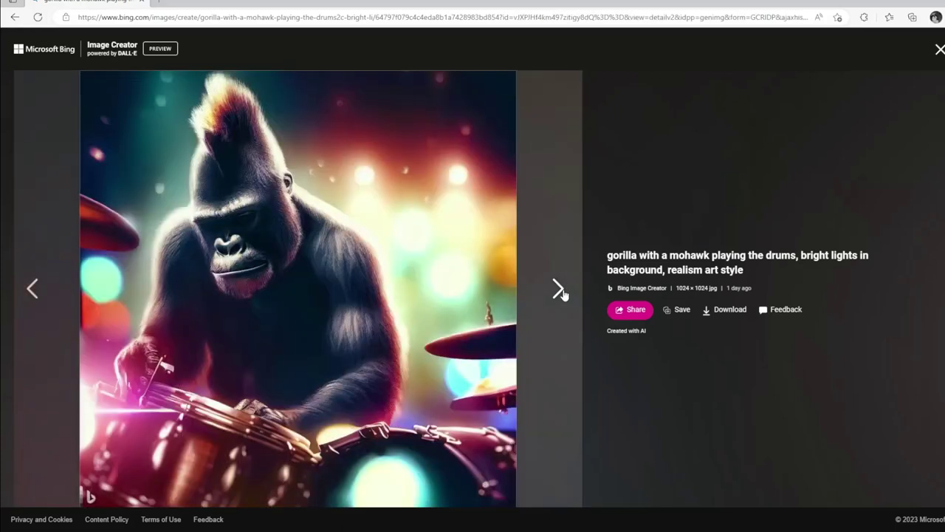
left_click(563, 294)
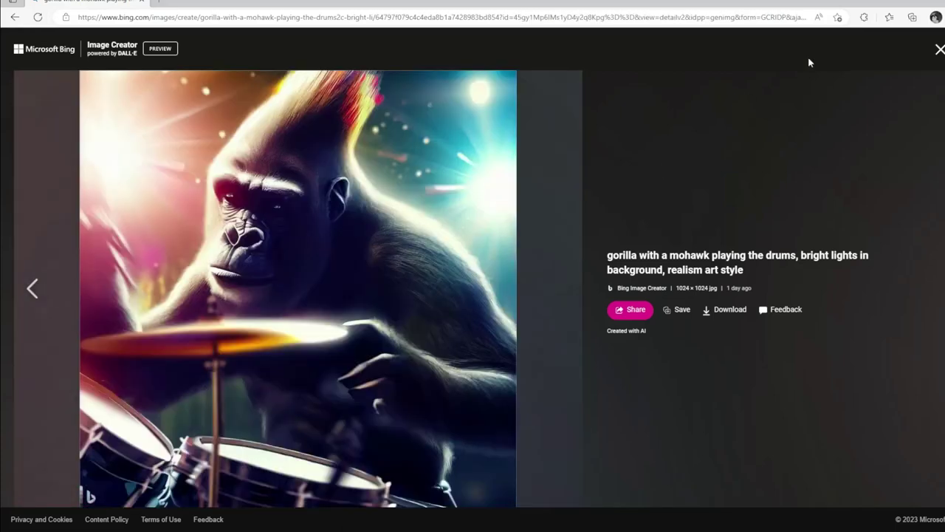
left_click(938, 52)
left_click(915, 238)
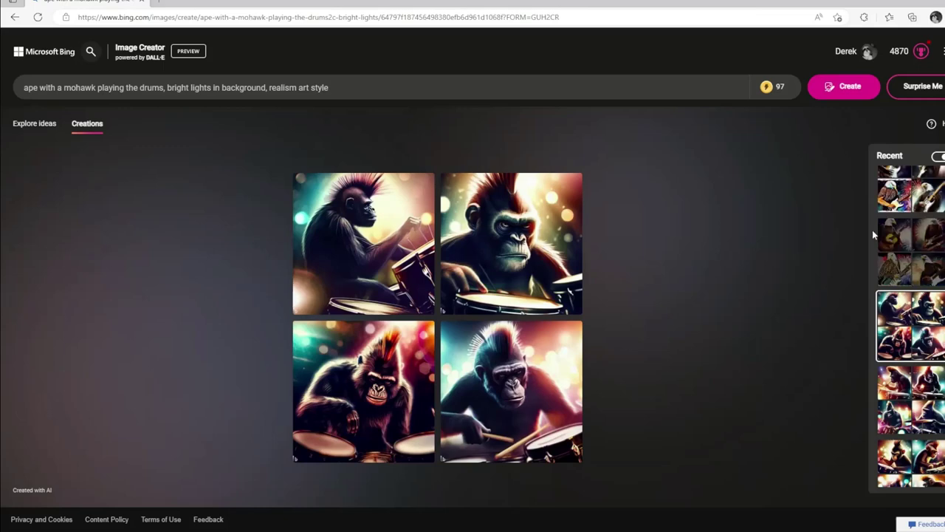
Step: Page through the four ape drummer images enlarged, then load the bald eagle guitar set
left_click(380, 276)
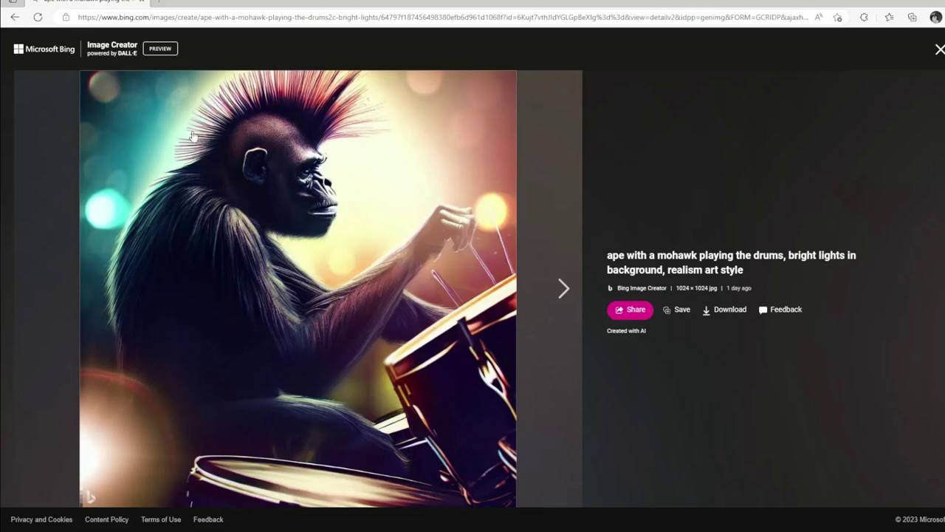
left_click(558, 288)
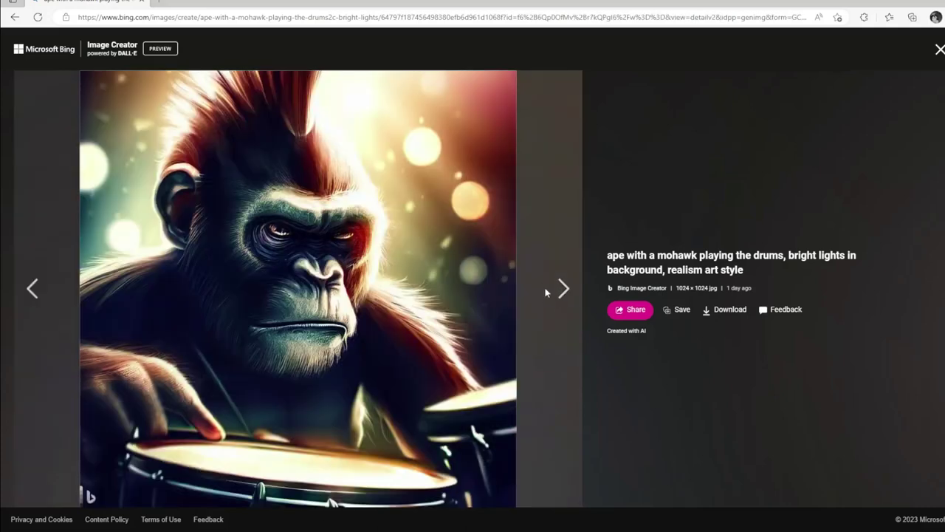
left_click(565, 291)
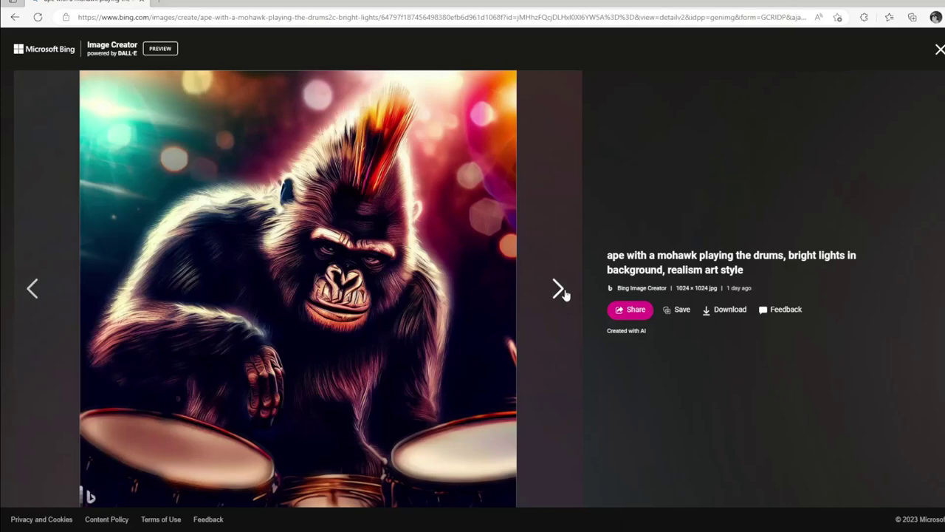
left_click(559, 290)
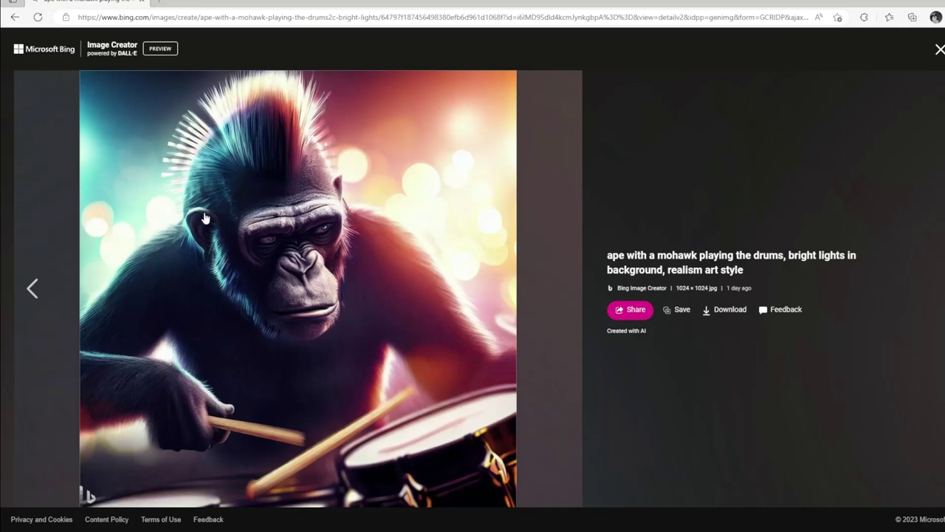
left_click(939, 49)
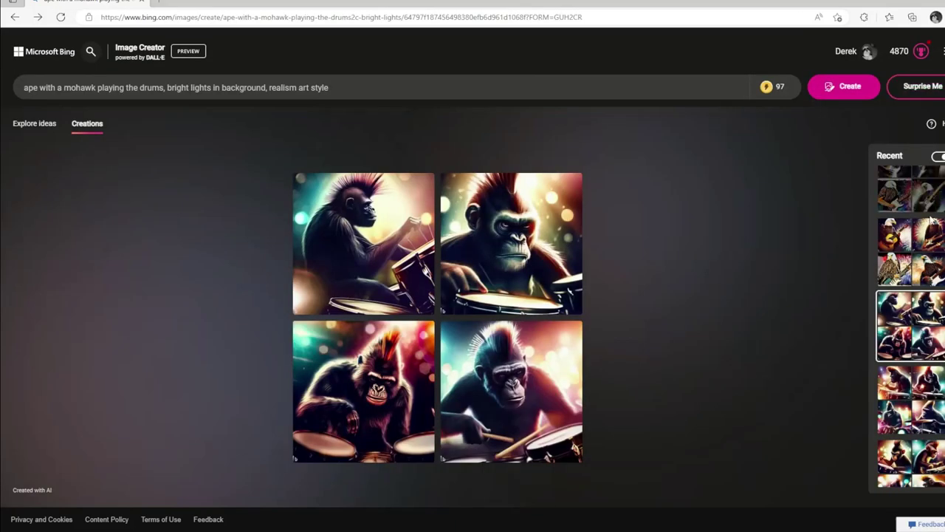
left_click(922, 271)
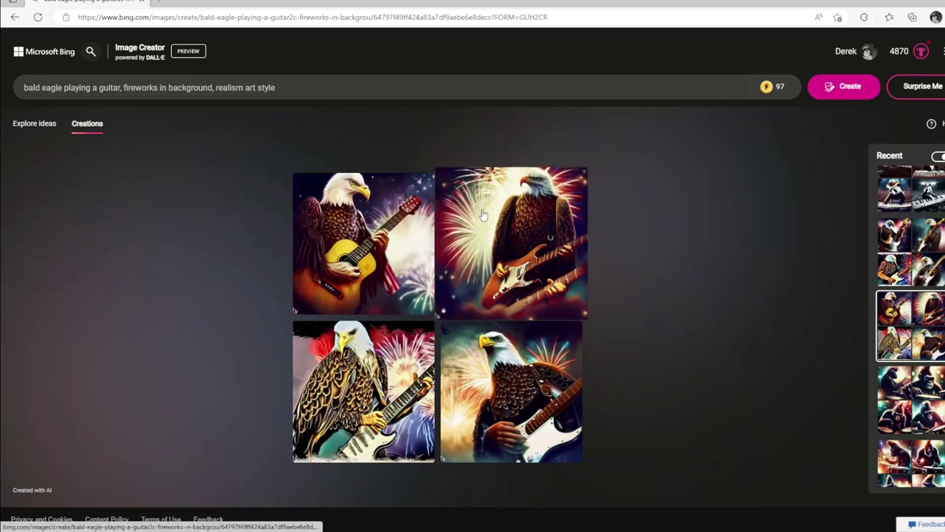
Step: View the four bald eagle guitar images enlarged, then load the eagle electric guitar set
left_click(354, 220)
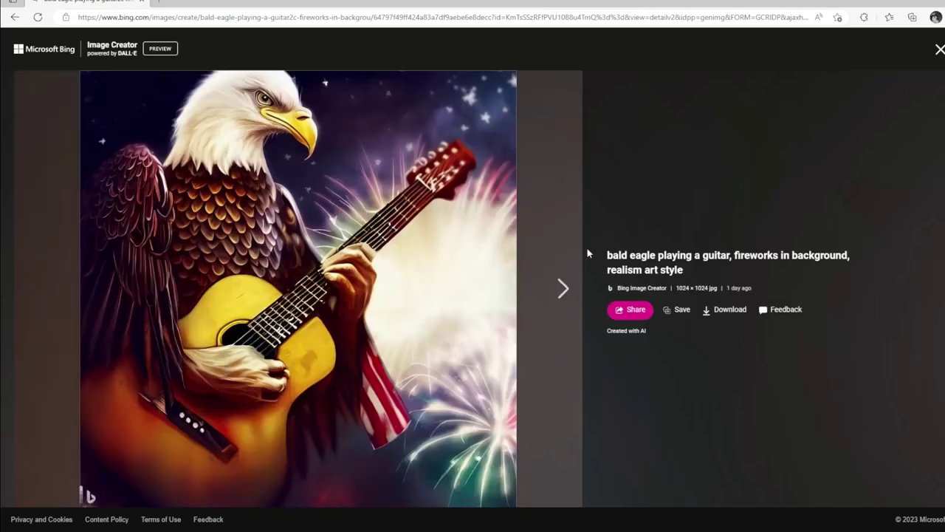
left_click(559, 290)
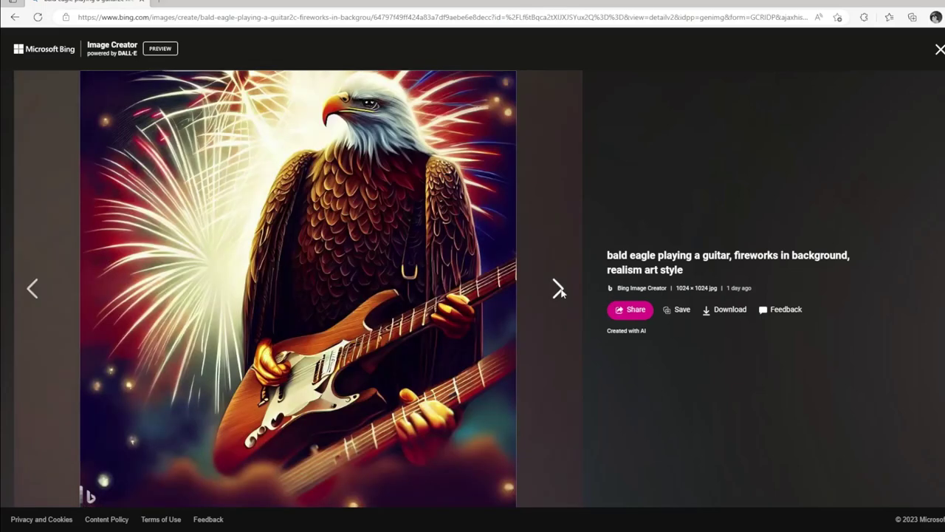
left_click(559, 289)
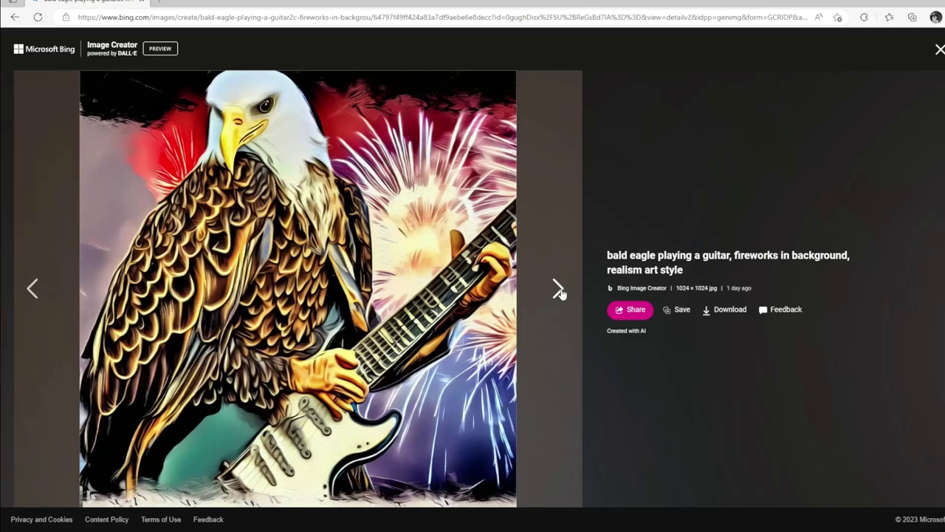
left_click(559, 290)
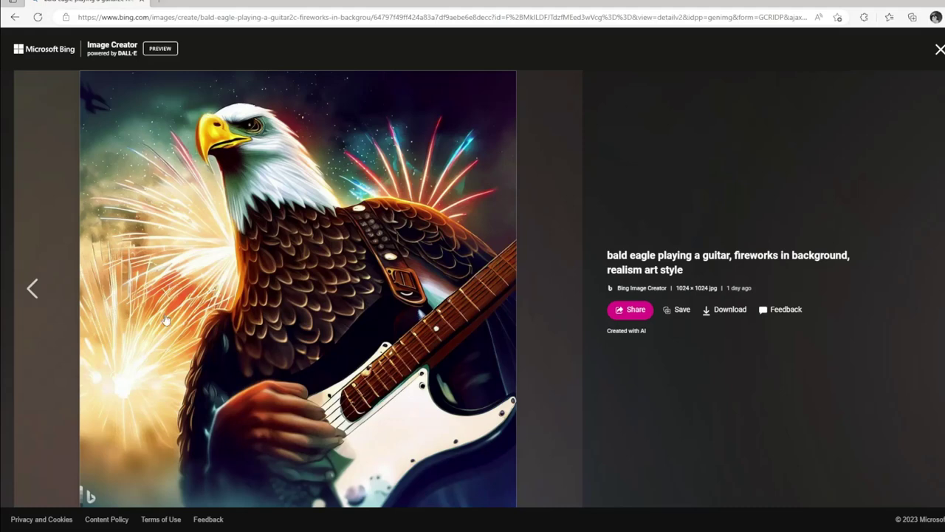
left_click(940, 49)
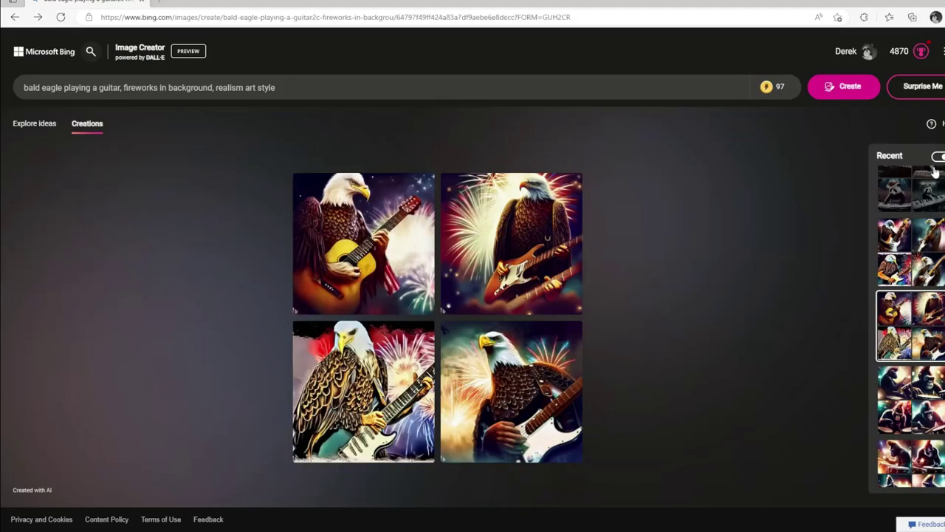
left_click(905, 273)
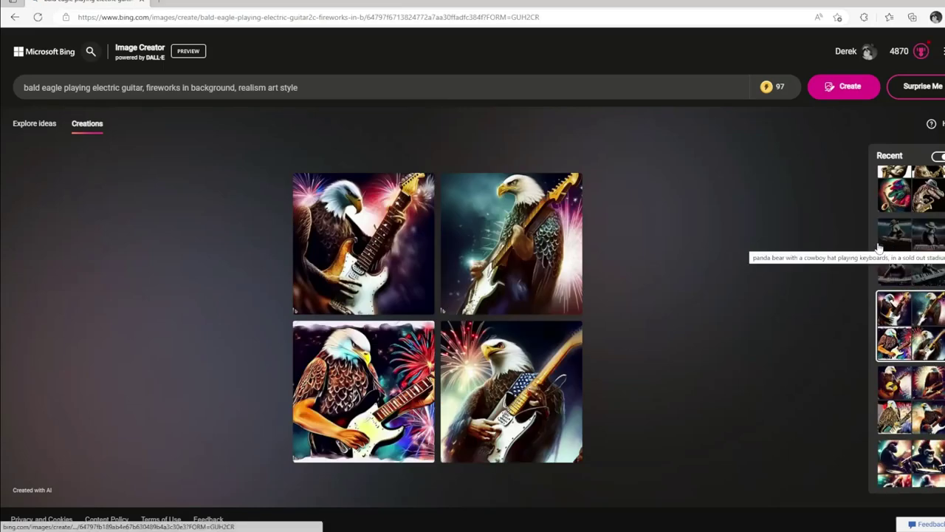
Step: View the four electric guitar eagle images enlarged, then load the cowboy-hat panda keyboard set
left_click(354, 264)
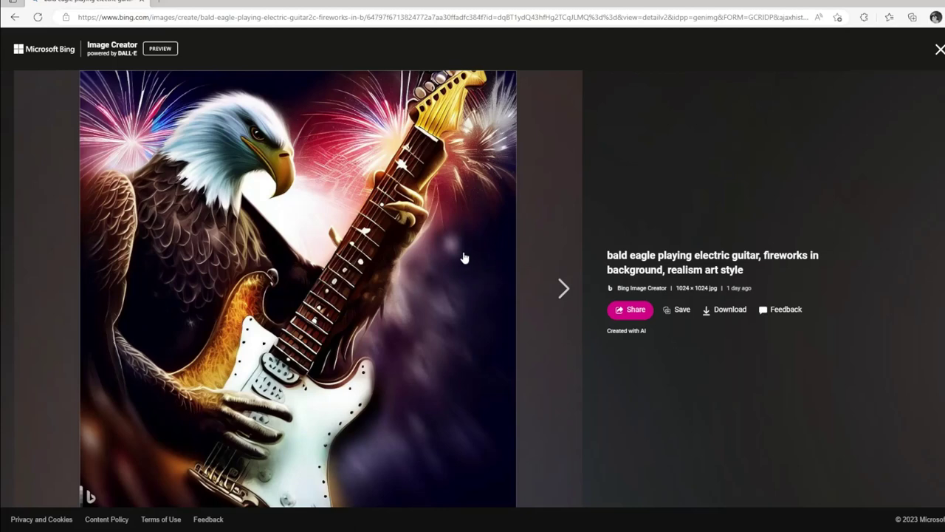
left_click(558, 288)
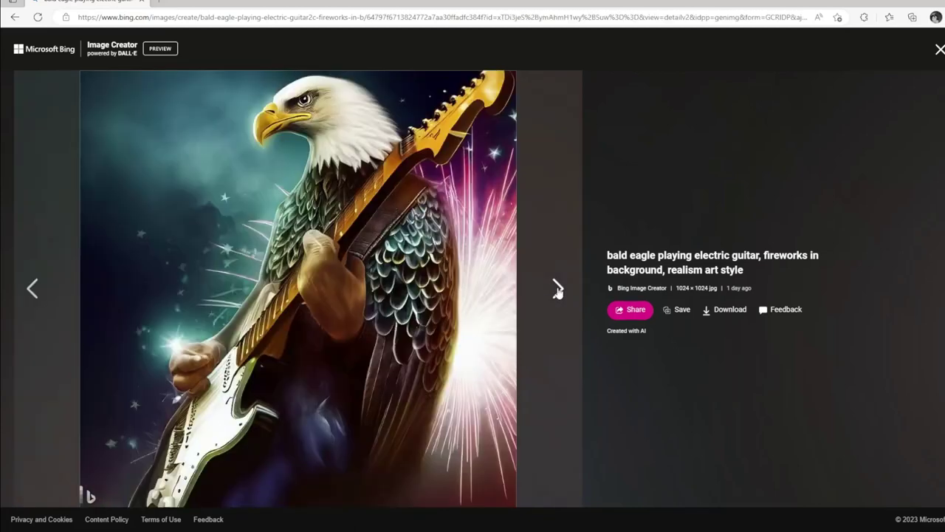
left_click(559, 290)
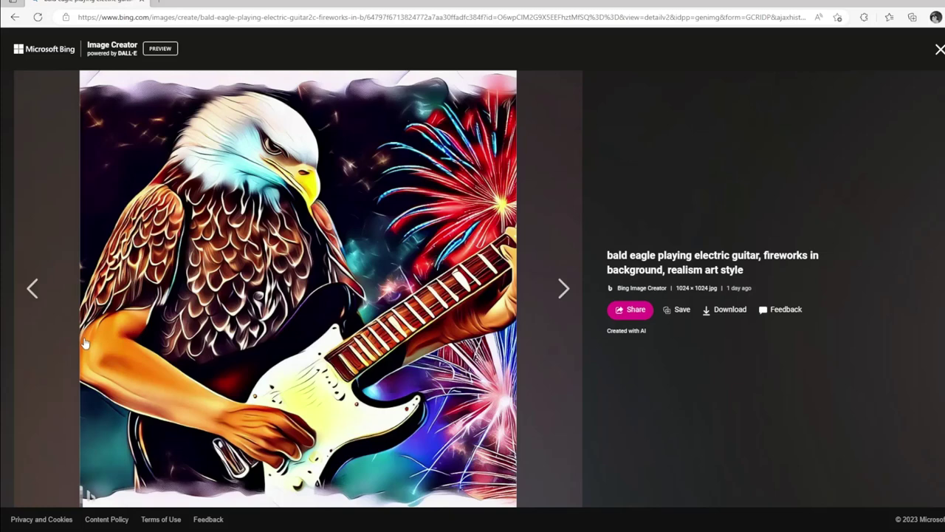
left_click(561, 289)
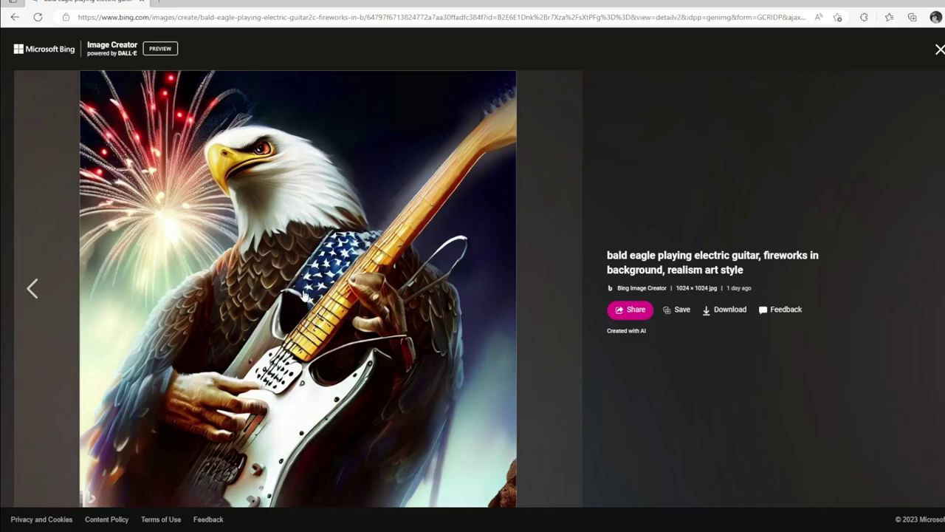
left_click(938, 50)
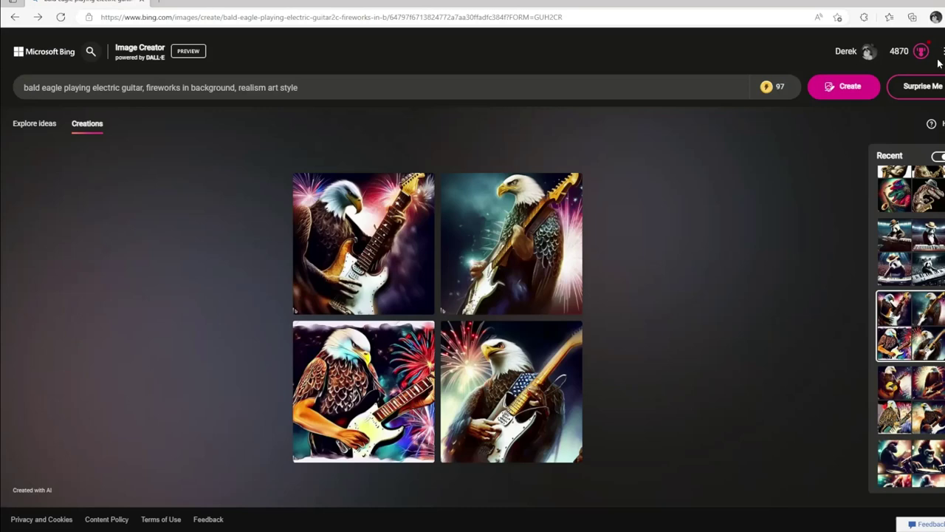
left_click(919, 253)
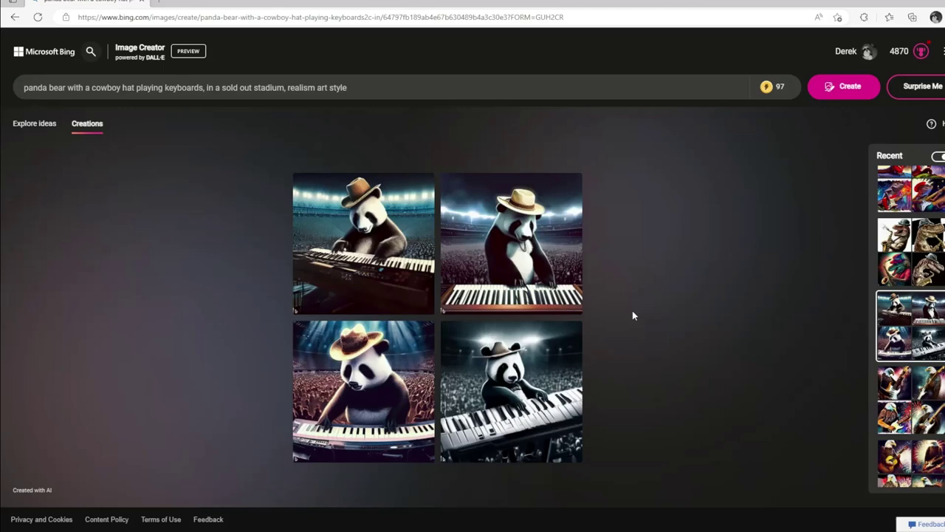
Step: Page through all four cowboy-hat panda keyboard images full size and close the viewer
left_click(361, 242)
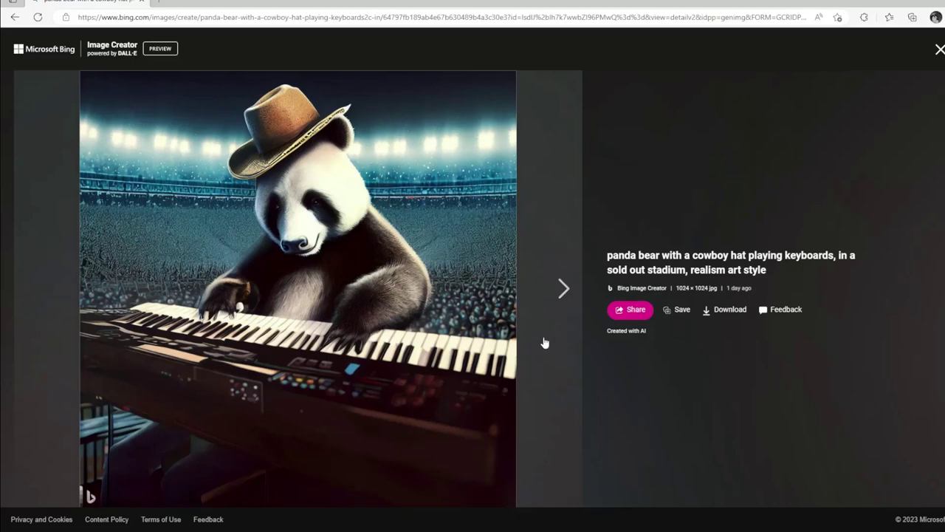
left_click(560, 289)
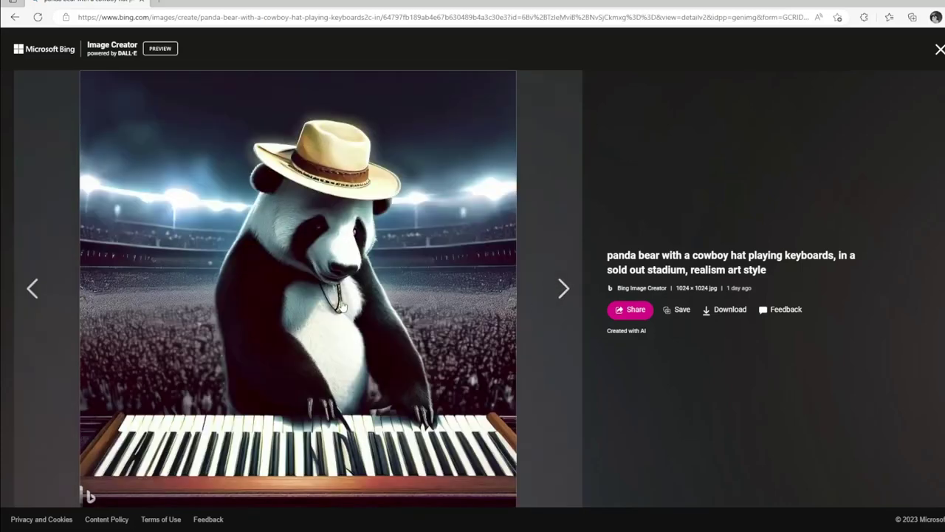
left_click(559, 295)
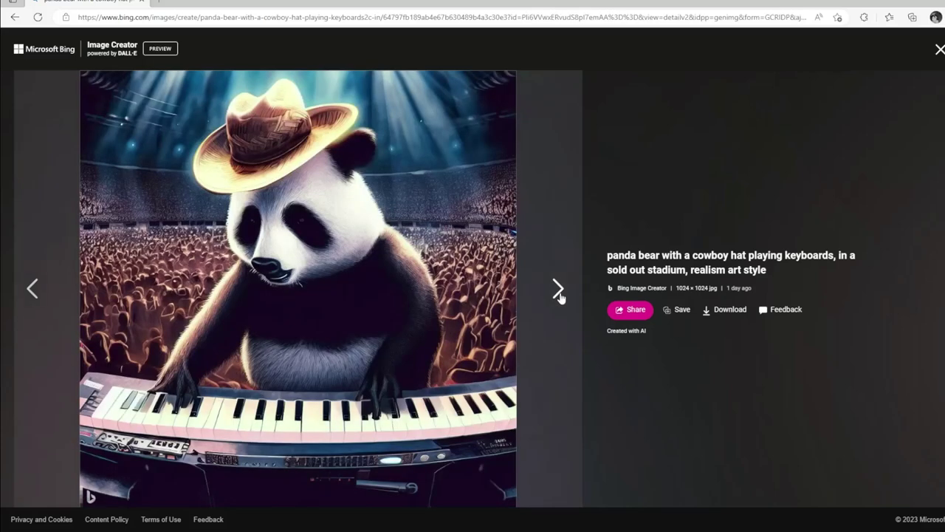
left_click(559, 296)
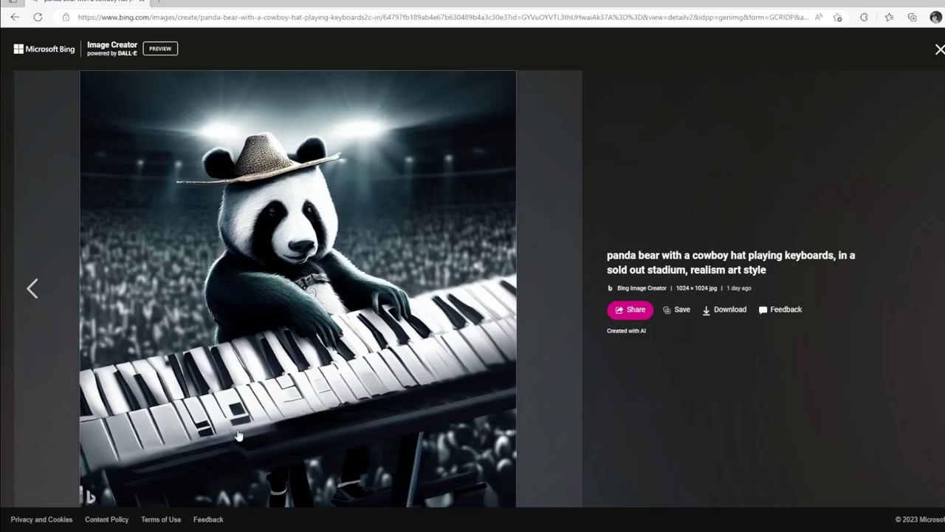
left_click(938, 49)
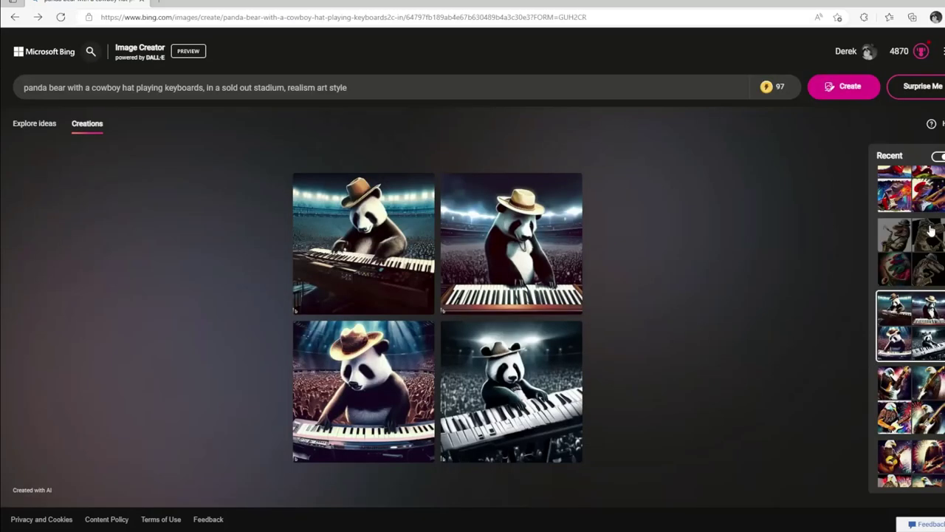
Step: Load the backwards-hat T-rex saxophone set and view its four images enlarged
left_click(916, 265)
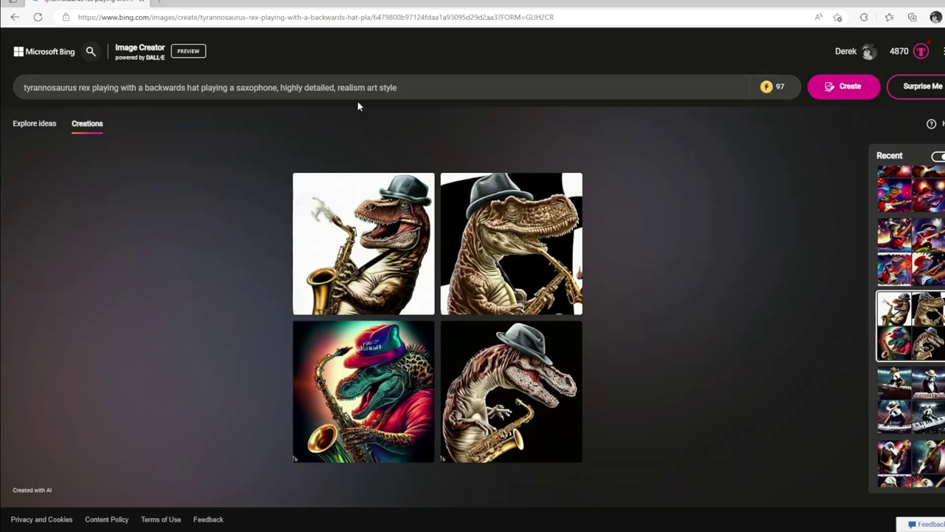
left_click(350, 256)
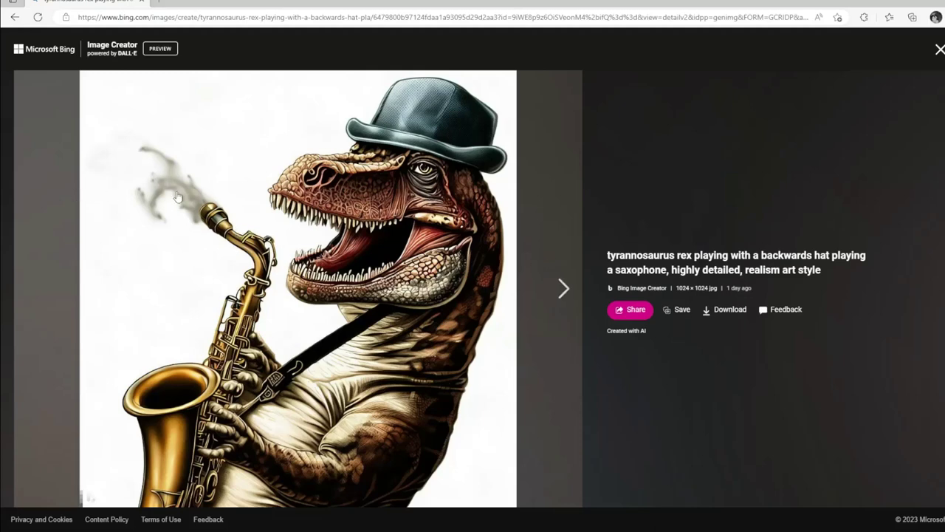
left_click(559, 292)
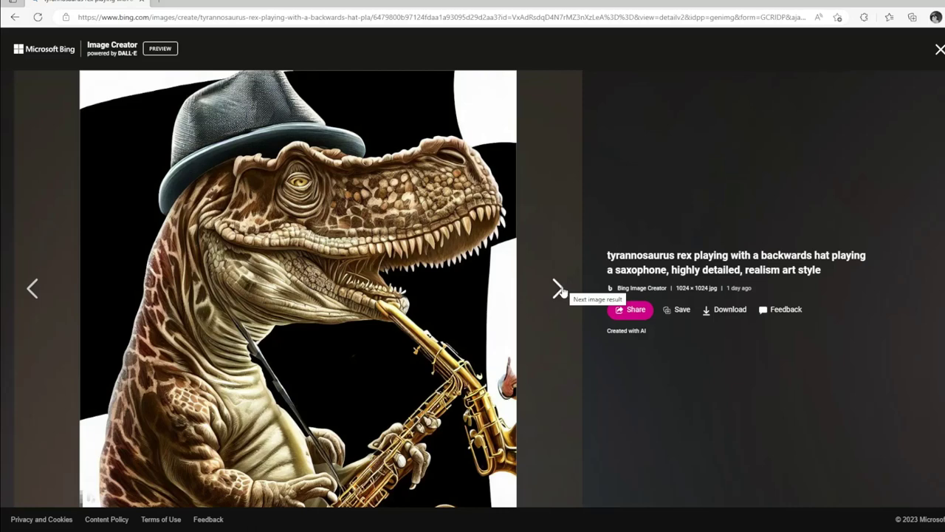
left_click(559, 289)
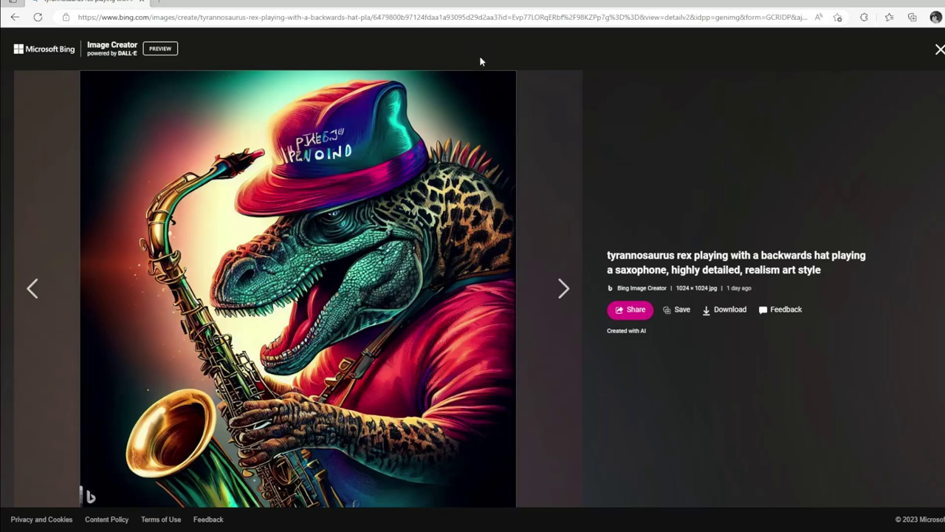
left_click(562, 291)
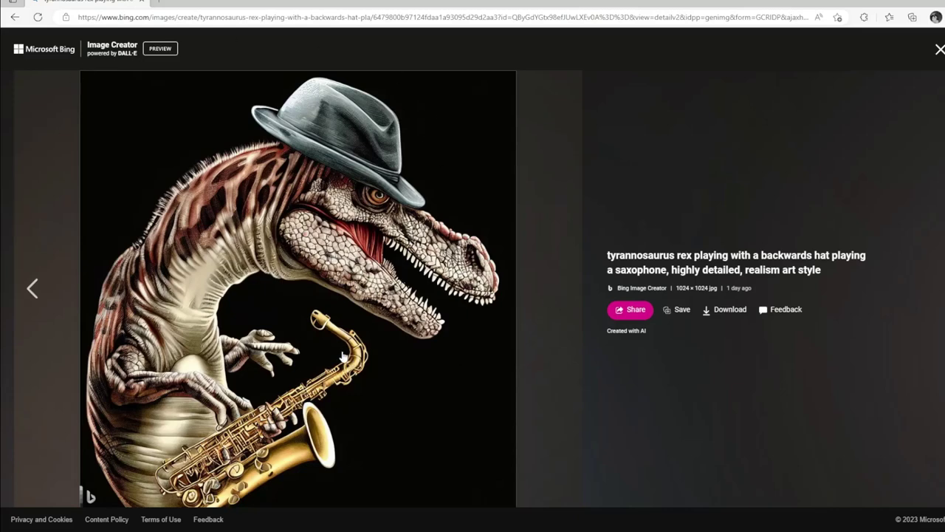
left_click(940, 51)
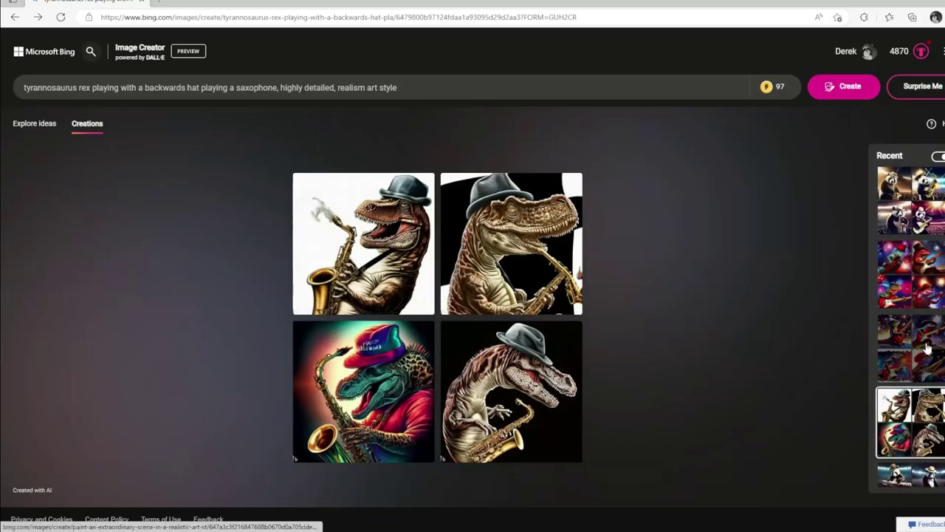
Step: Load the bold red hat lizard electric guitar set and view its four fireworks images enlarged
left_click(920, 250)
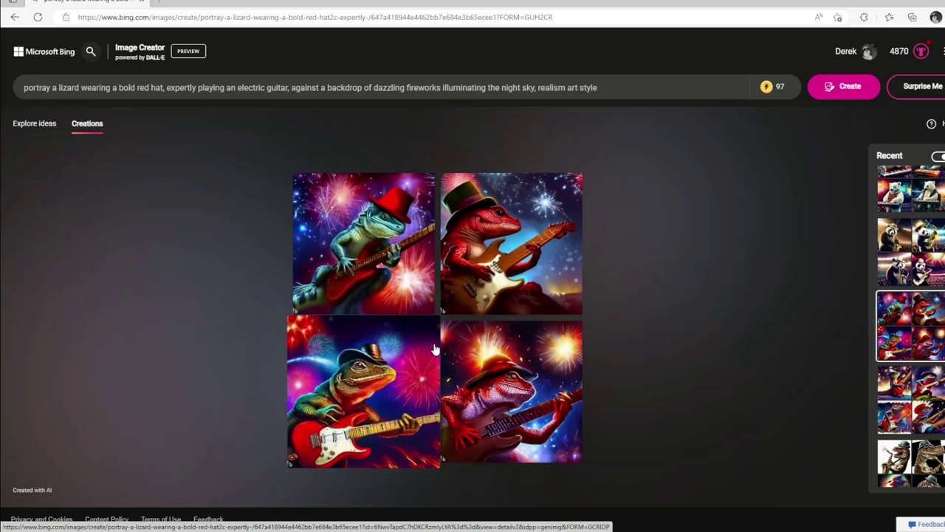
left_click(393, 257)
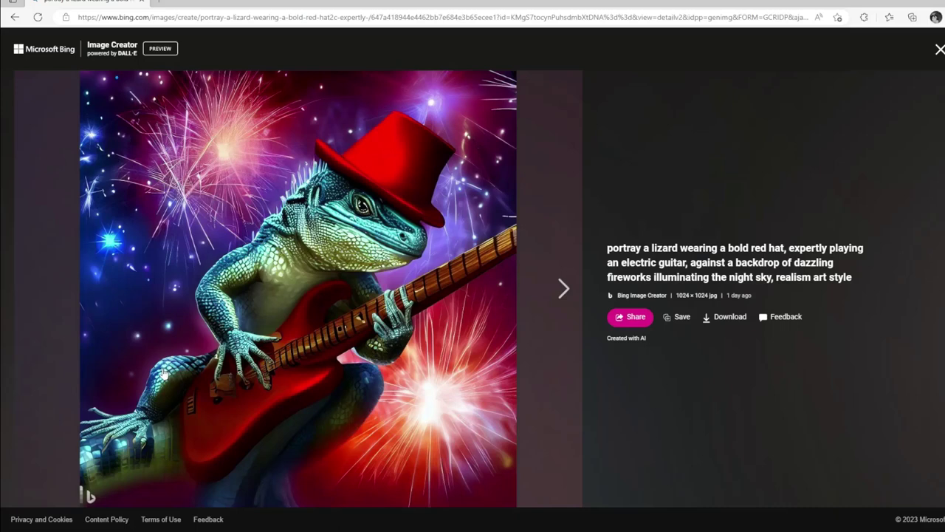
left_click(559, 294)
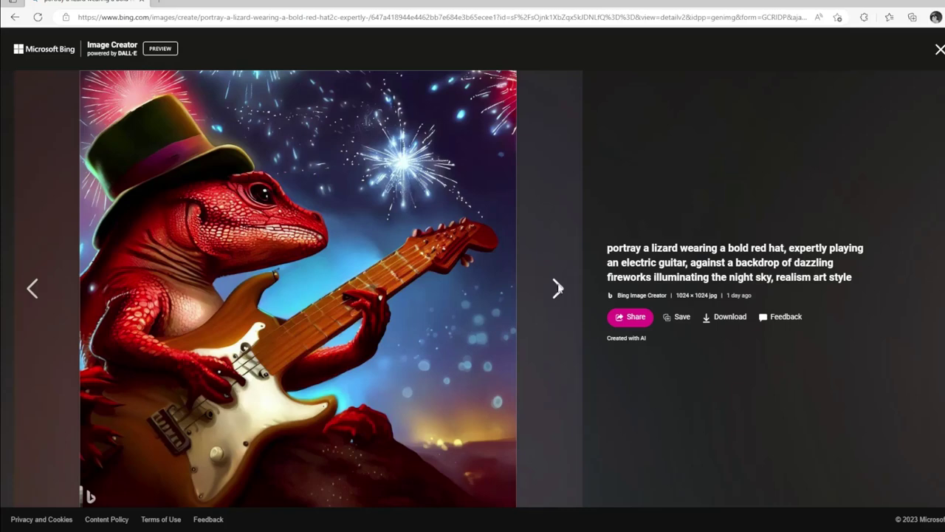
left_click(559, 290)
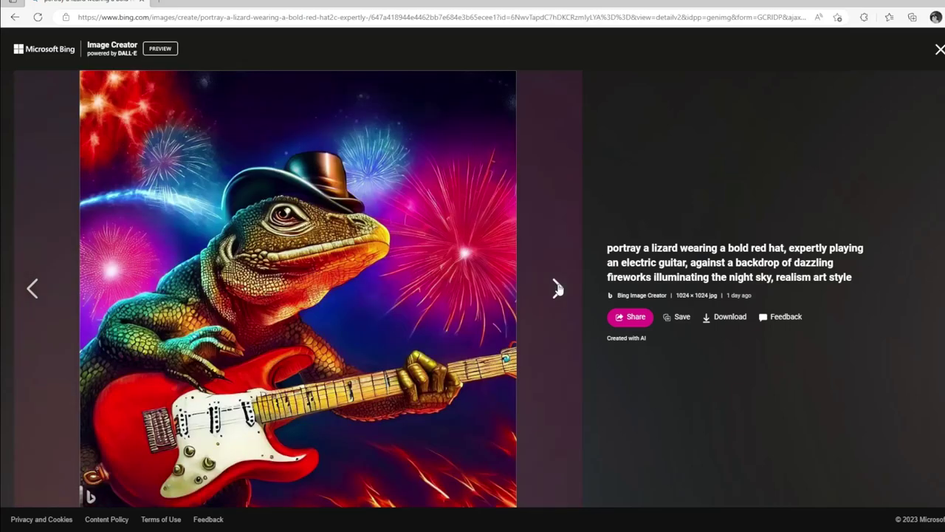
left_click(559, 289)
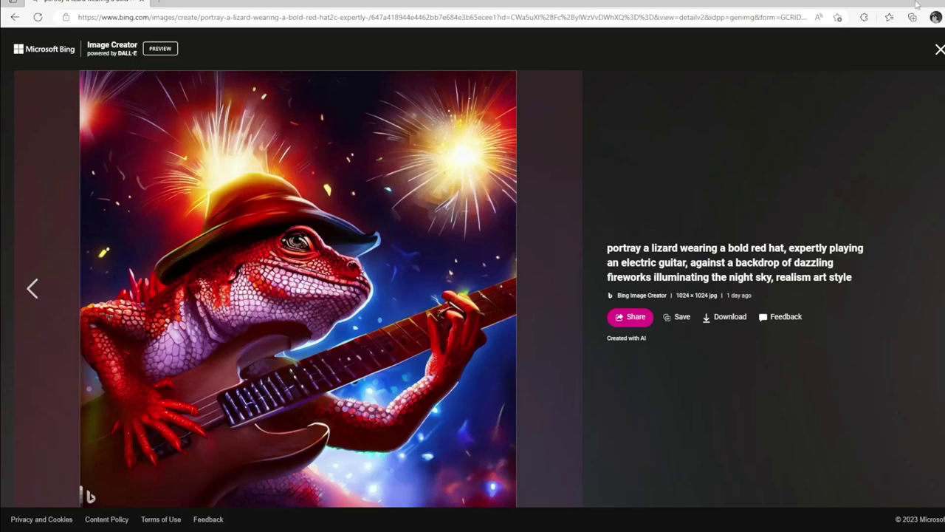
left_click(940, 49)
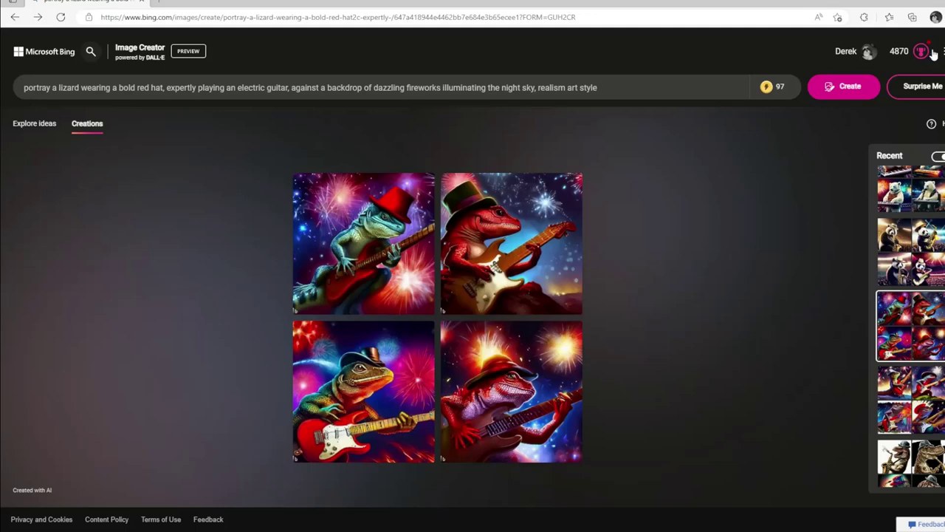
Step: Load the cowboy-hat panda saxophone set and page through its images forward, then back to the first
left_click(919, 255)
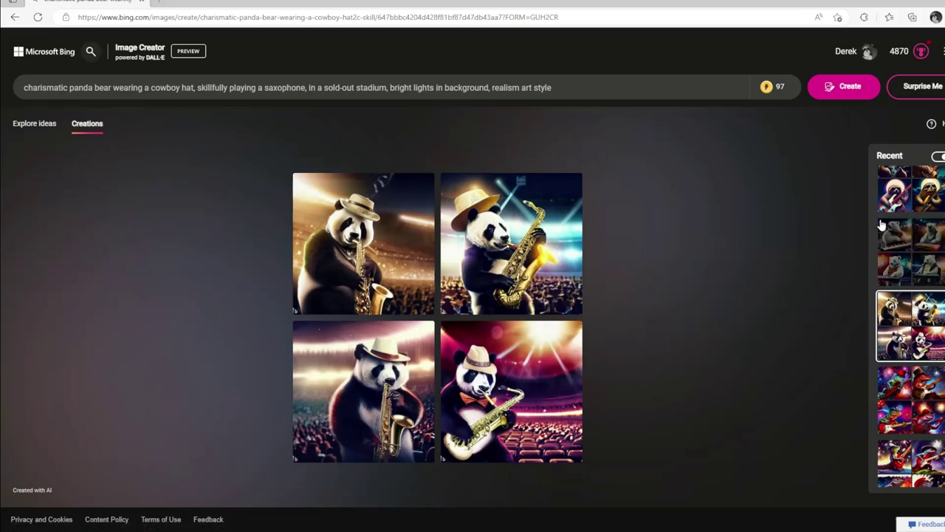
left_click(375, 270)
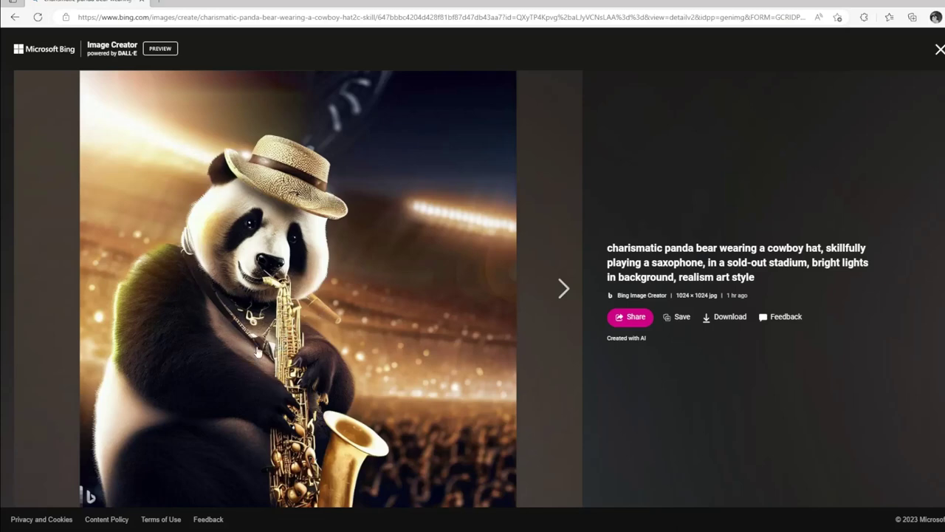
left_click(560, 290)
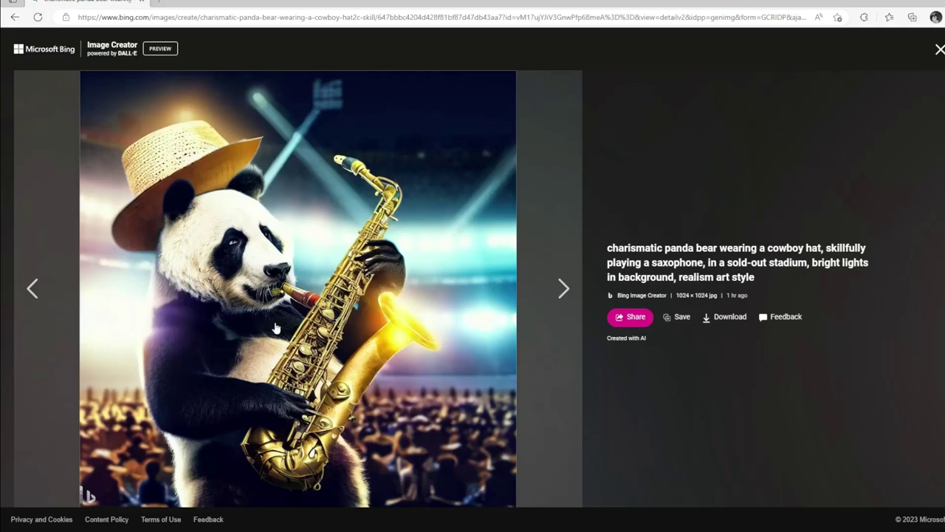
left_click(558, 291)
left_click(558, 294)
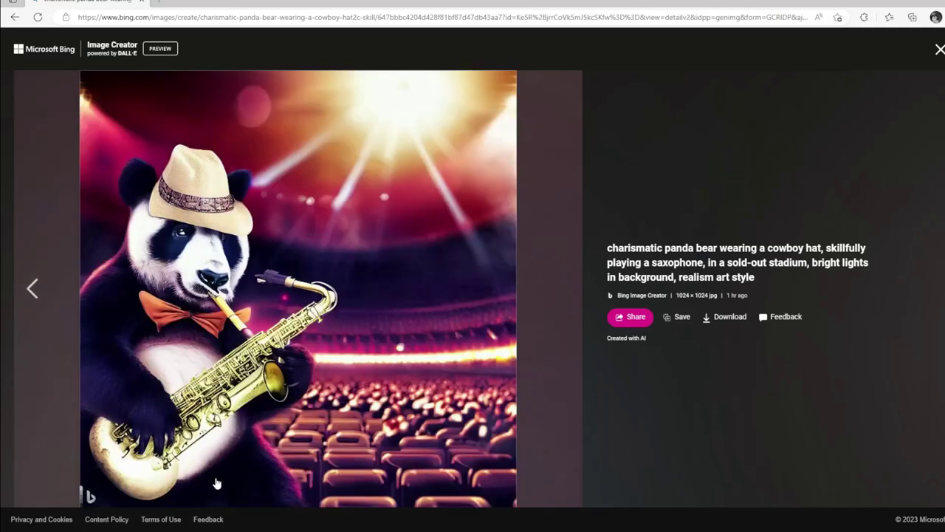
left_click(33, 288)
left_click(33, 289)
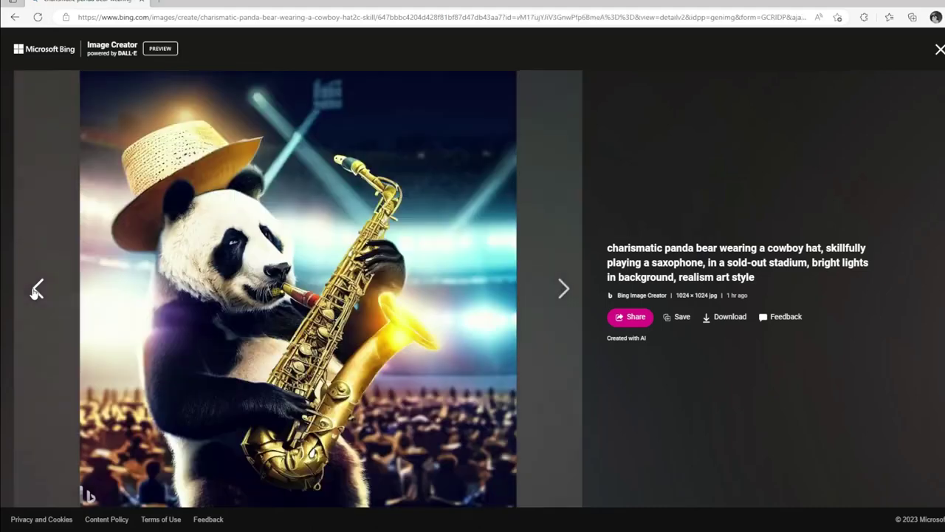
left_click(33, 290)
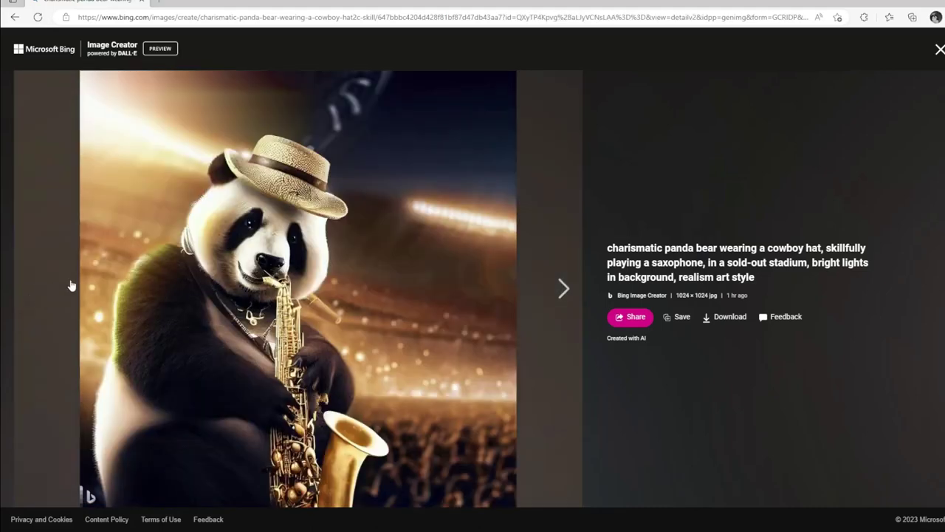
left_click(940, 49)
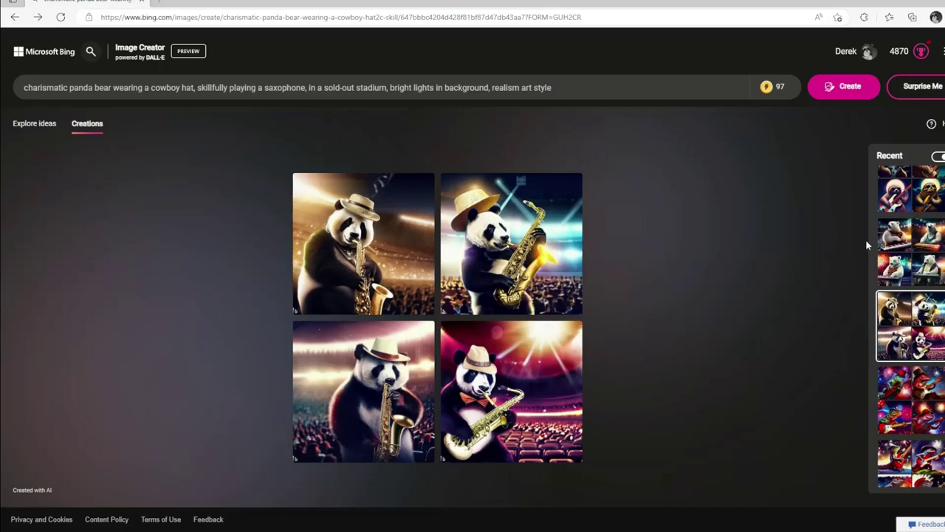
Step: Open the polar bear in a vest playing keyboard creation from the Recent sidebar
left_click(927, 253)
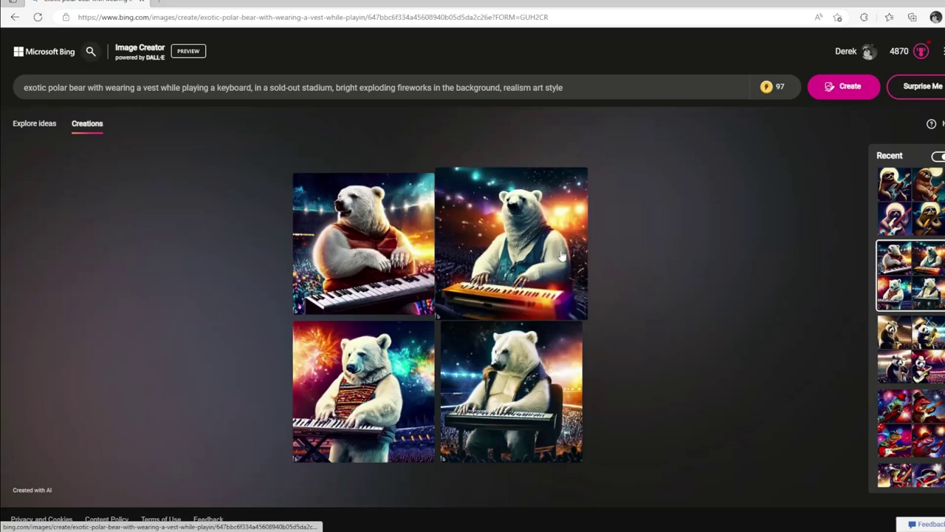
Step: Page through the enlarged polar bear keyboard images, close the viewer, then open the sloth bass set
left_click(373, 233)
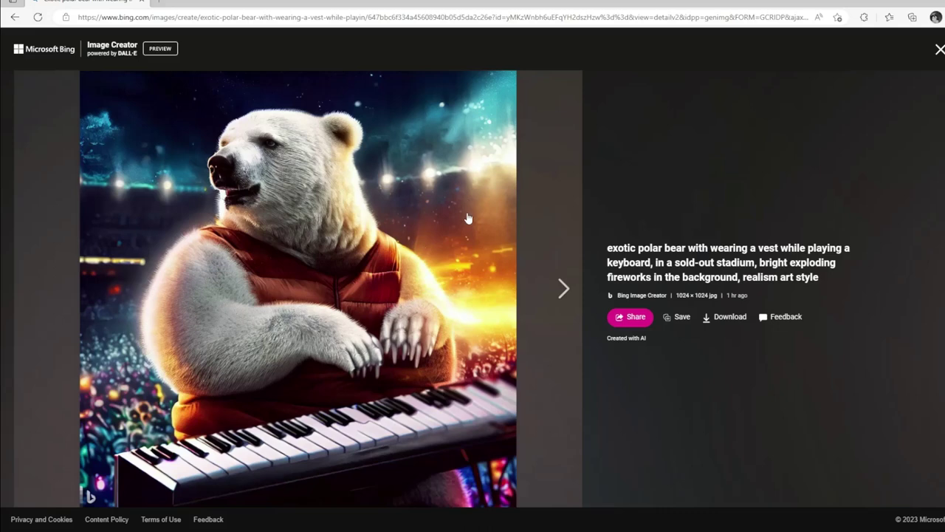
left_click(559, 288)
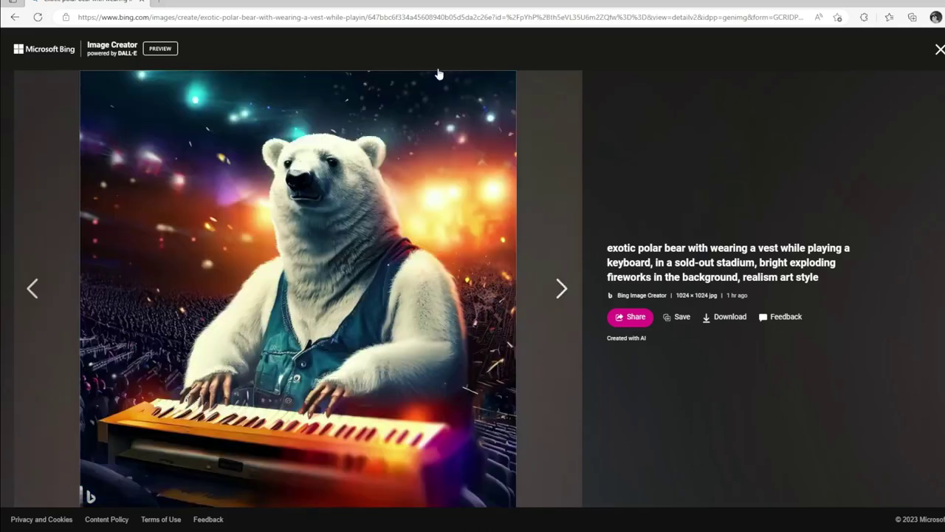
left_click(561, 291)
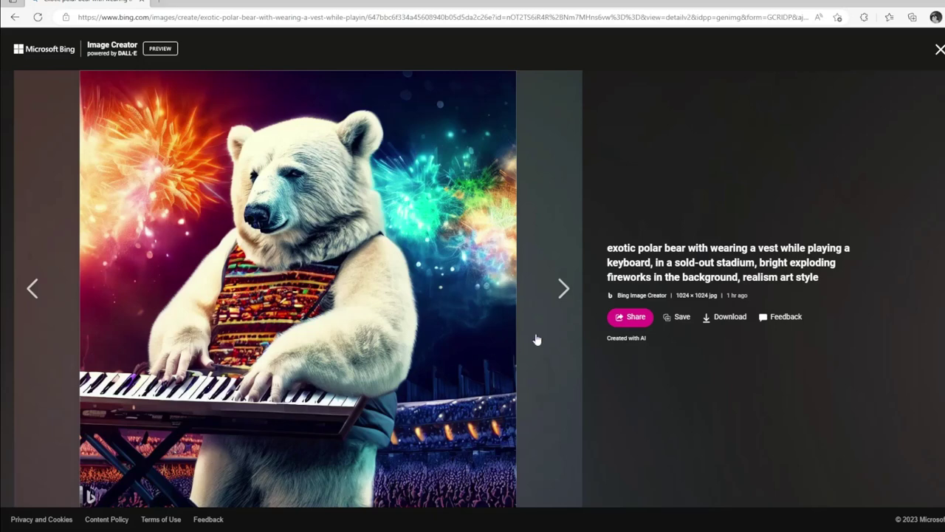
left_click(559, 294)
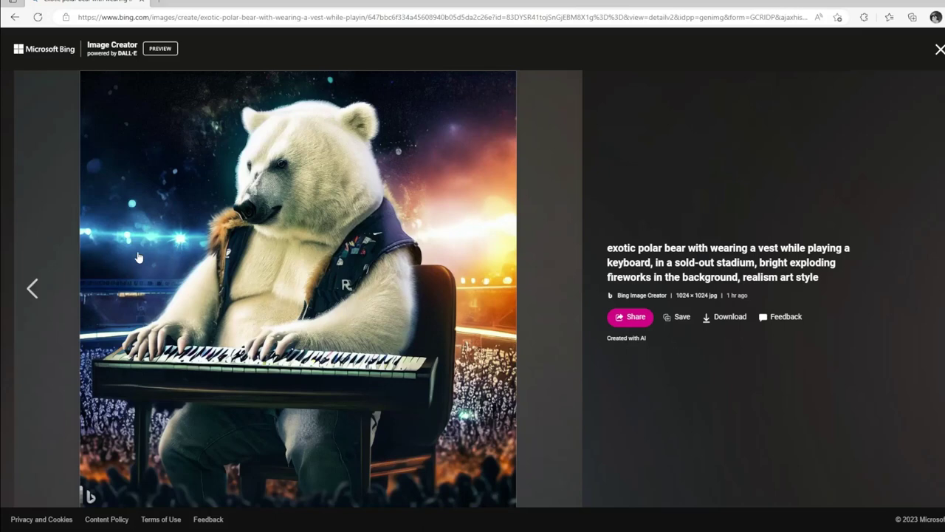
left_click(37, 289)
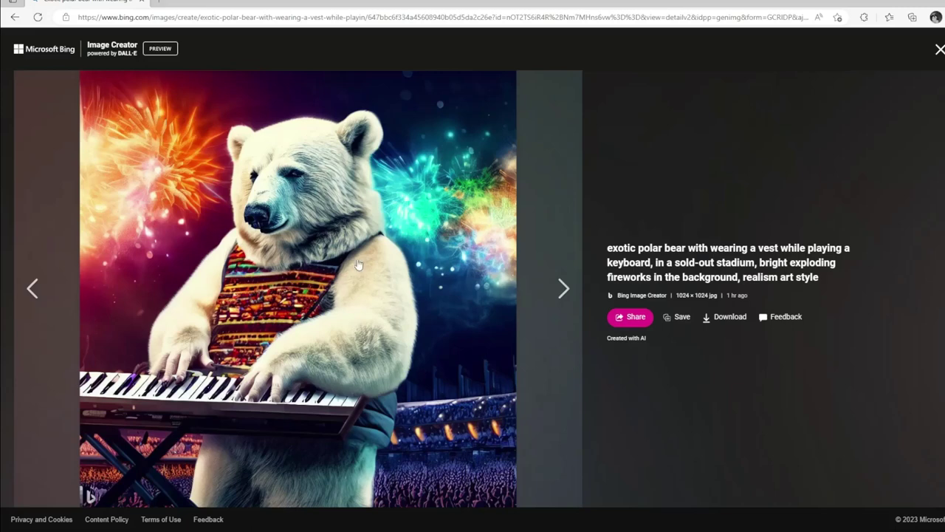
left_click(938, 48)
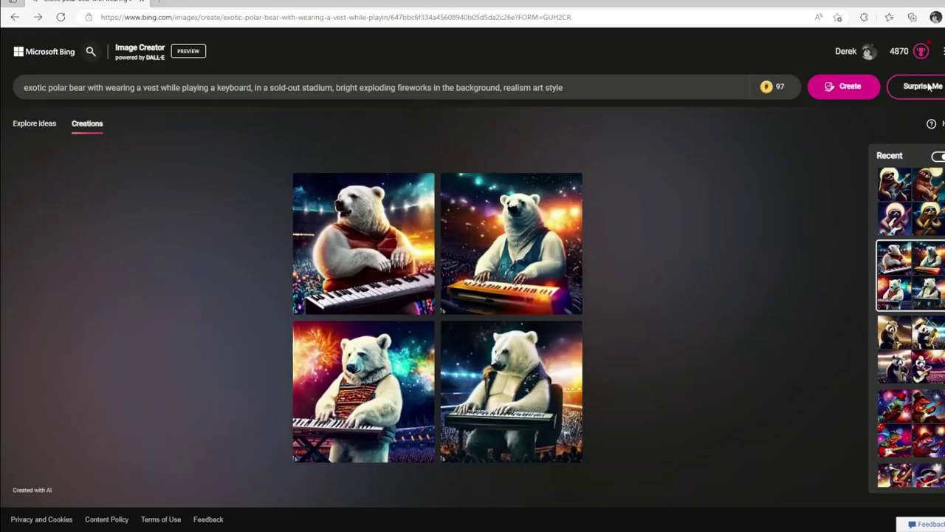
left_click(907, 224)
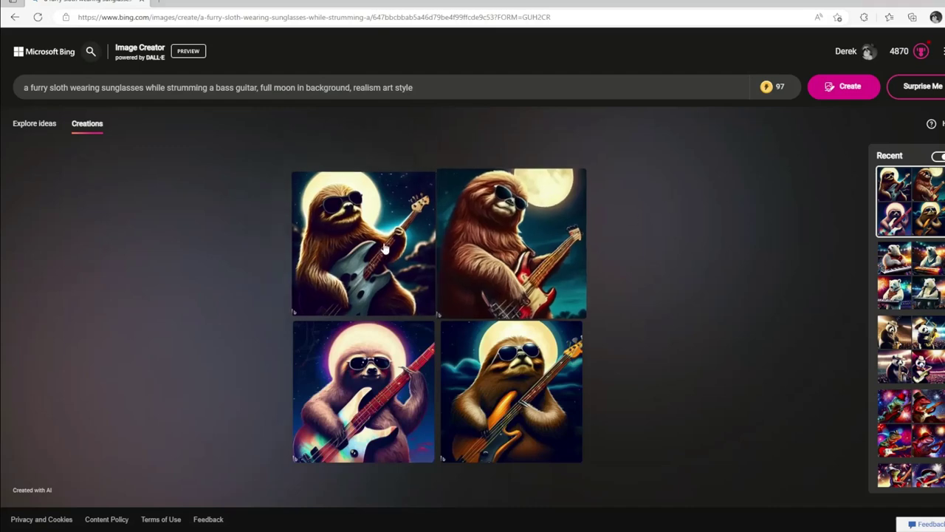
Step: Enlarge the top-left sloth bass guitar image to its full 1024 × 1024 view
left_click(359, 250)
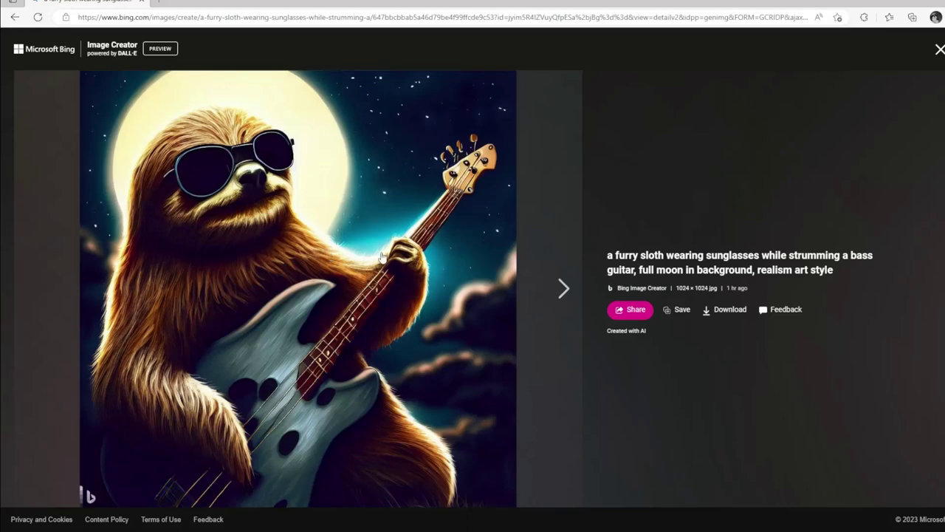
left_click(559, 289)
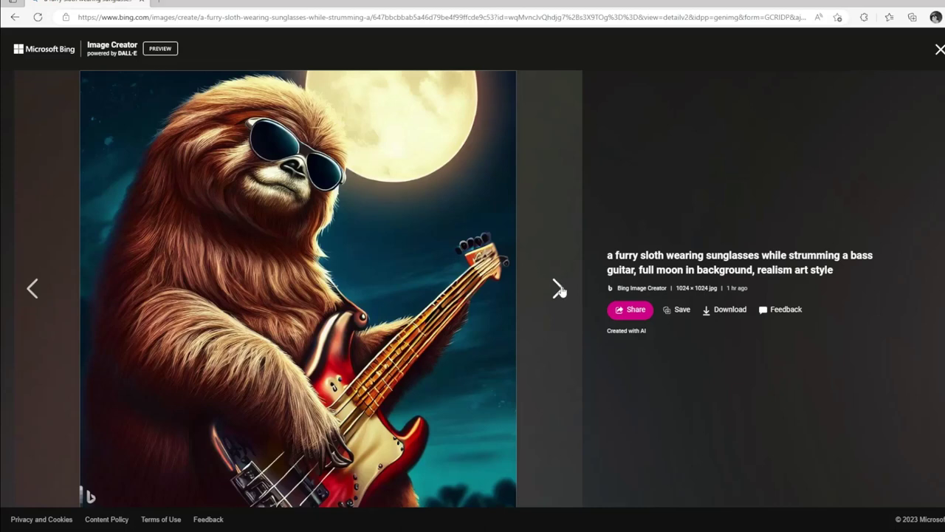
left_click(560, 290)
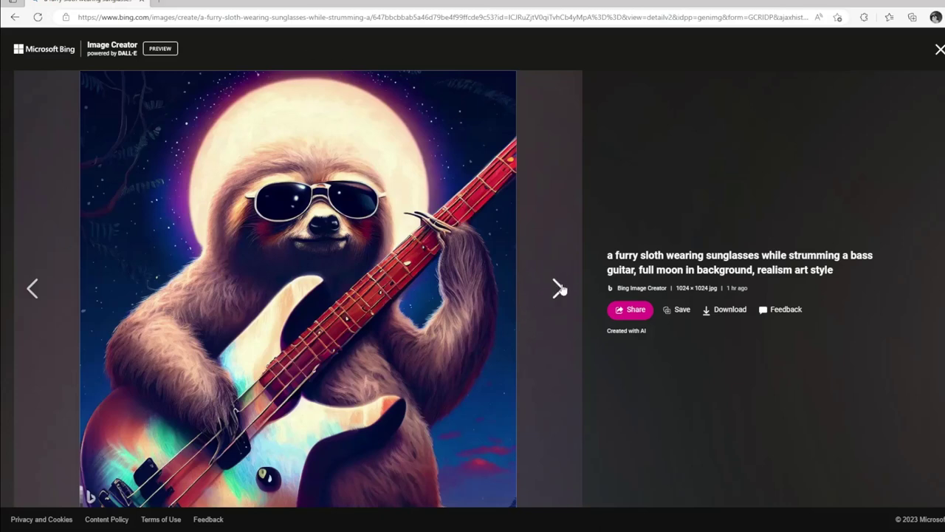
left_click(559, 288)
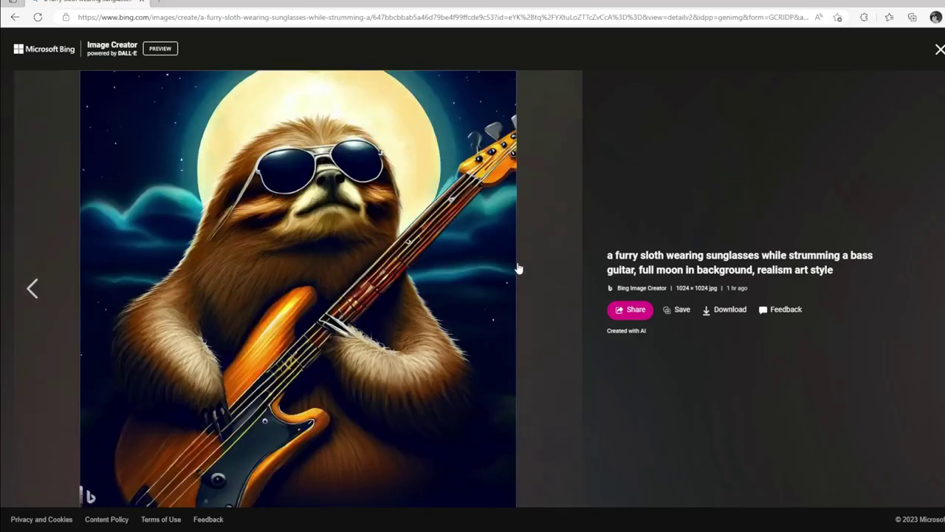
left_click(938, 49)
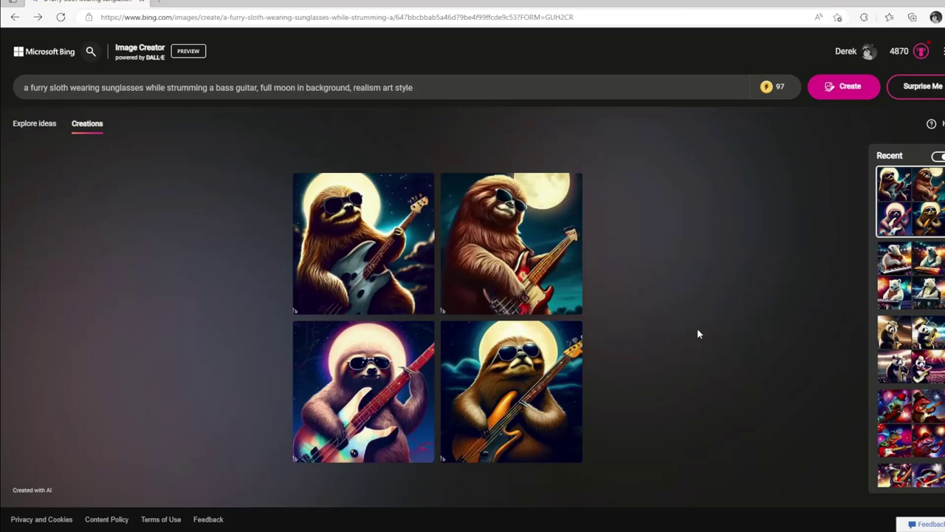
Step: Flip through the polar bear keyboard, panda saxophone, lizard guitar, T-rex saxophone and panda keyboard sets
left_click(914, 276)
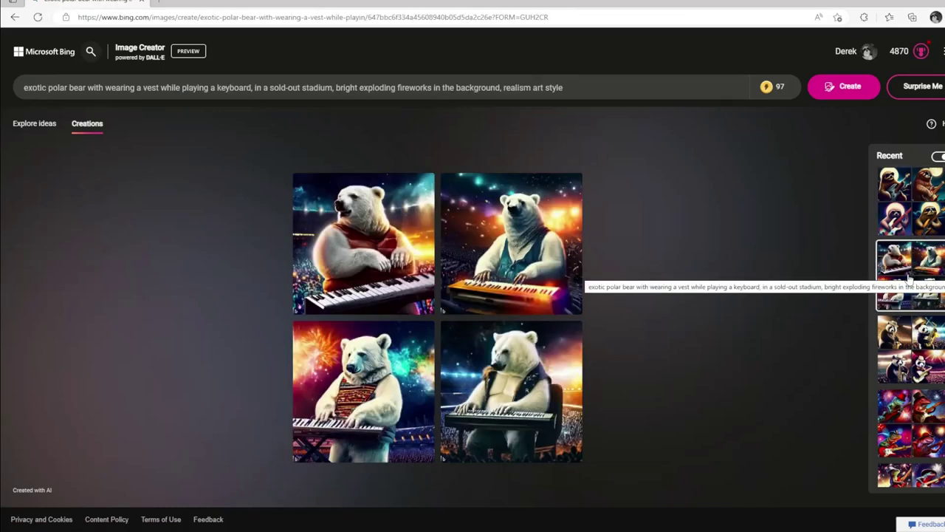
left_click(910, 341)
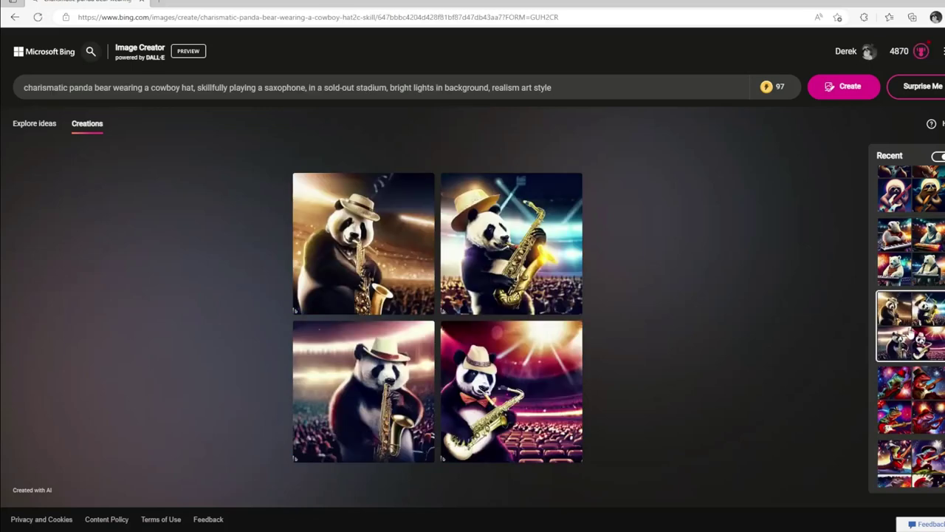
scroll(919, 333, "down", 2)
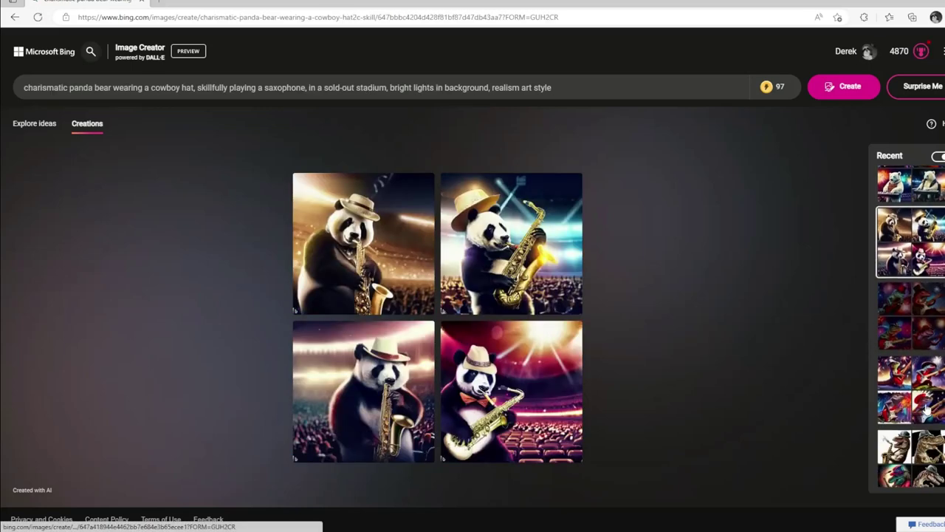
left_click(926, 300)
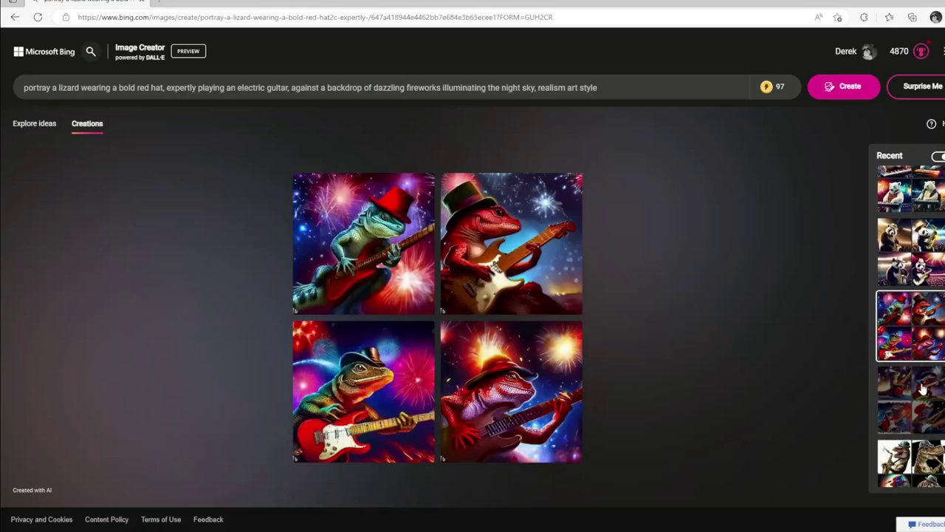
scroll(922, 357, "down", 2)
left_click(910, 357)
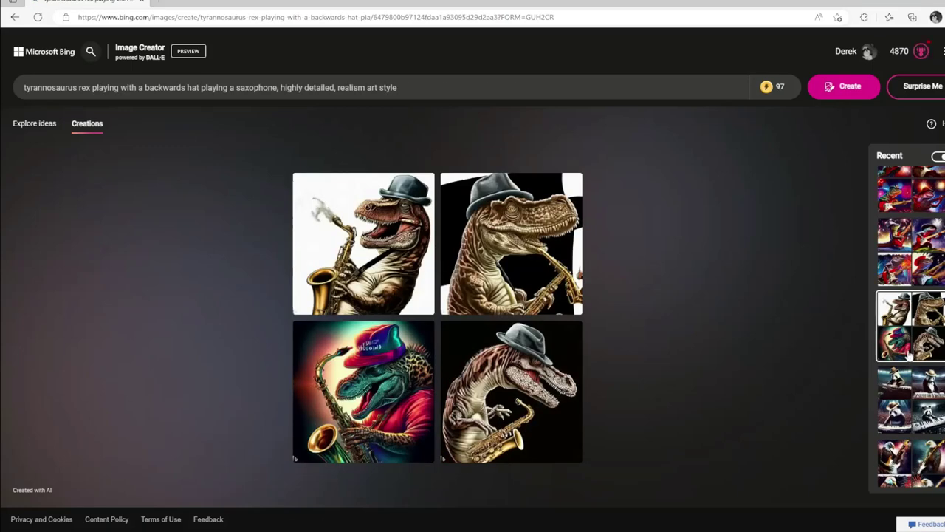
scroll(909, 358, "down", 1)
left_click(909, 360)
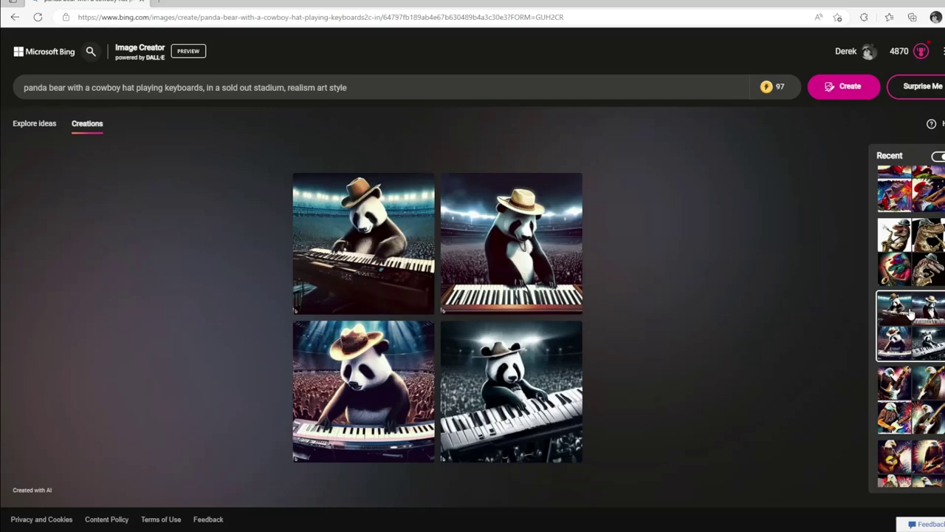
scroll(910, 316, "down", 2)
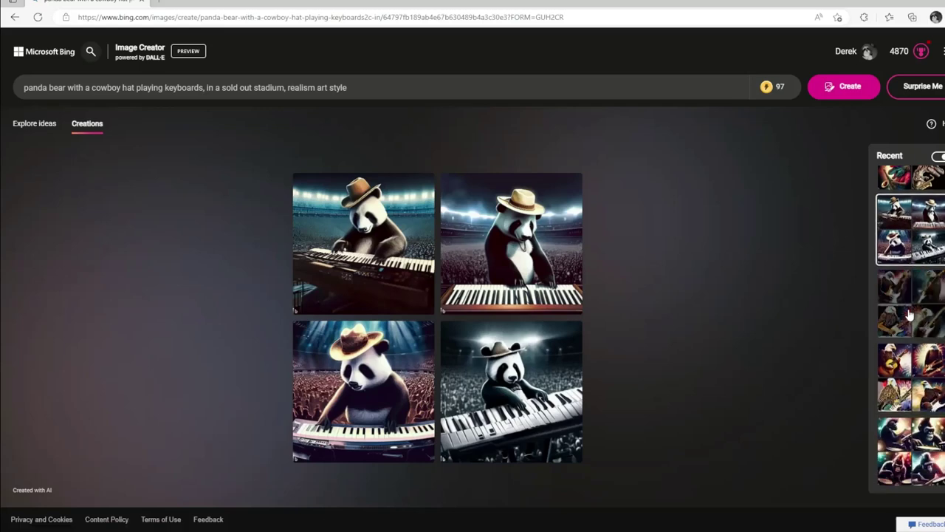
Step: Browse the two bald eagle guitar sets, then the ape, gorilla and monkey drumming sets
left_click(910, 316)
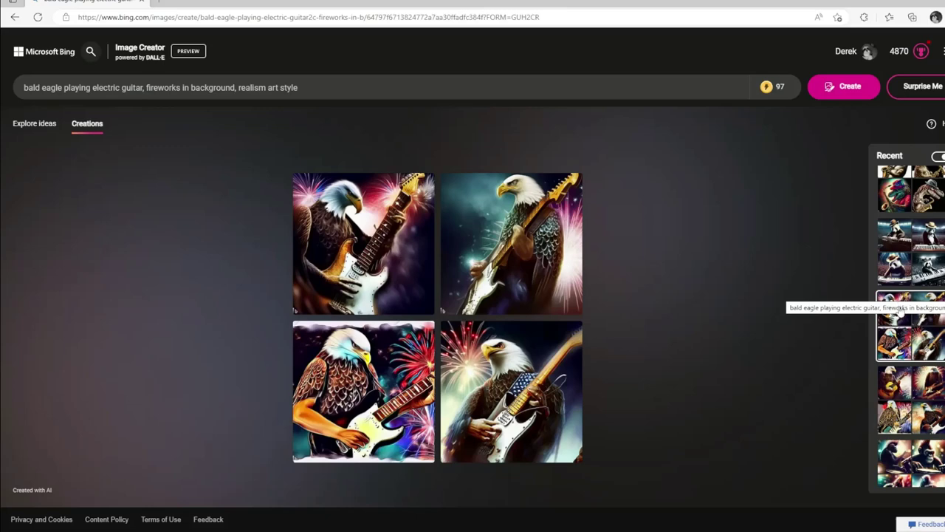
left_click(900, 412)
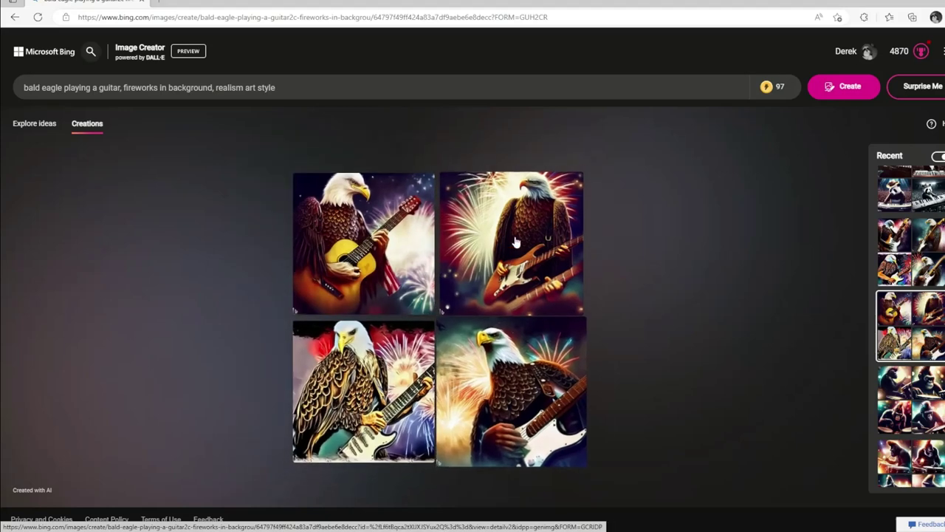
left_click(896, 385)
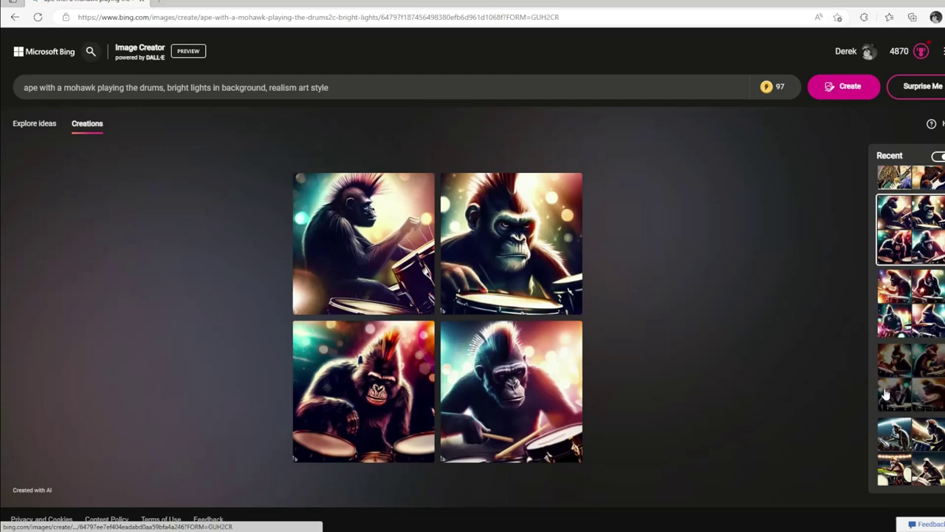
left_click(902, 303)
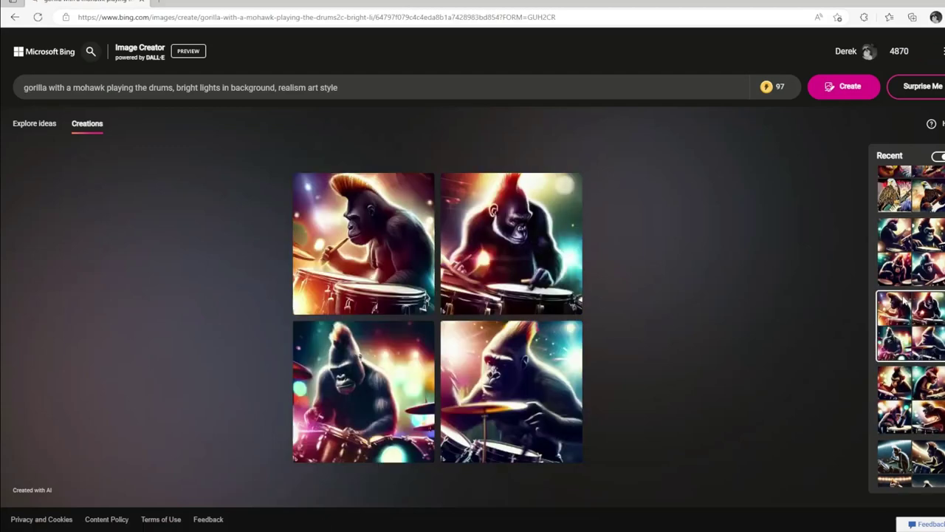
left_click(908, 399)
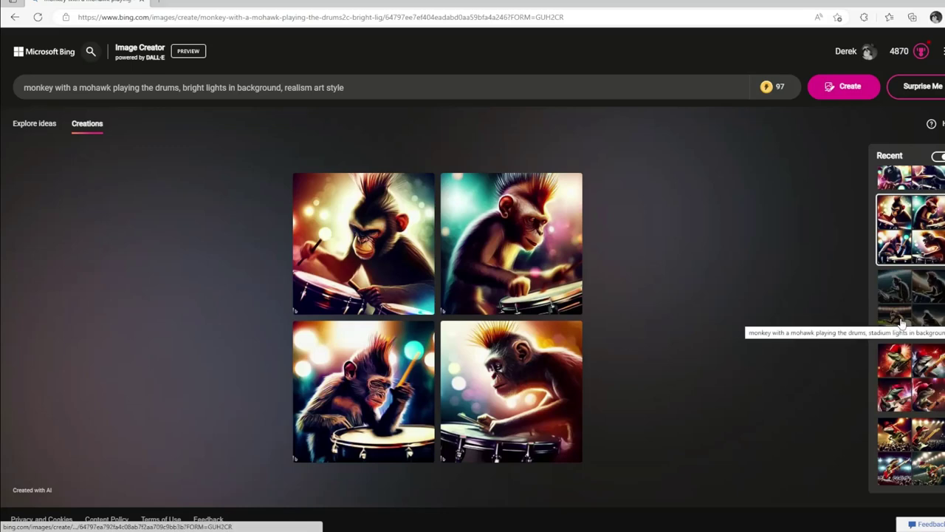
left_click(901, 323)
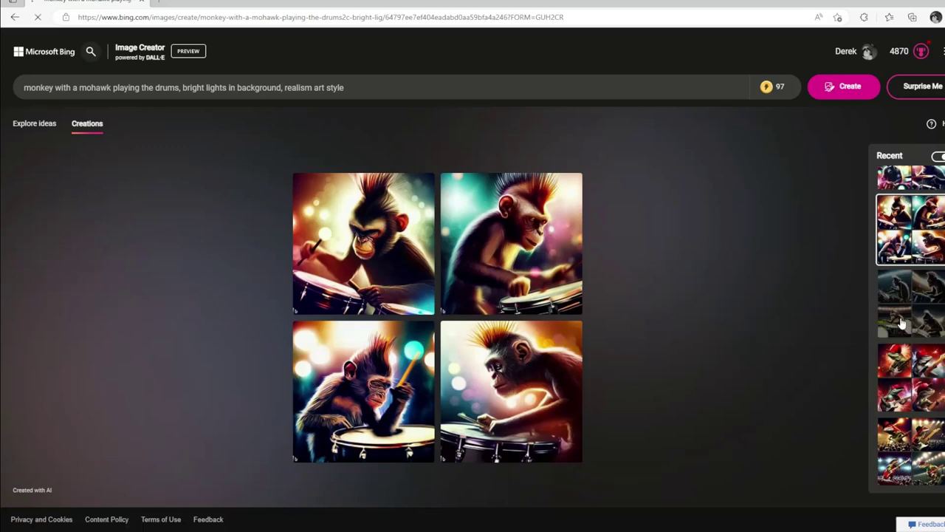
left_click(906, 312)
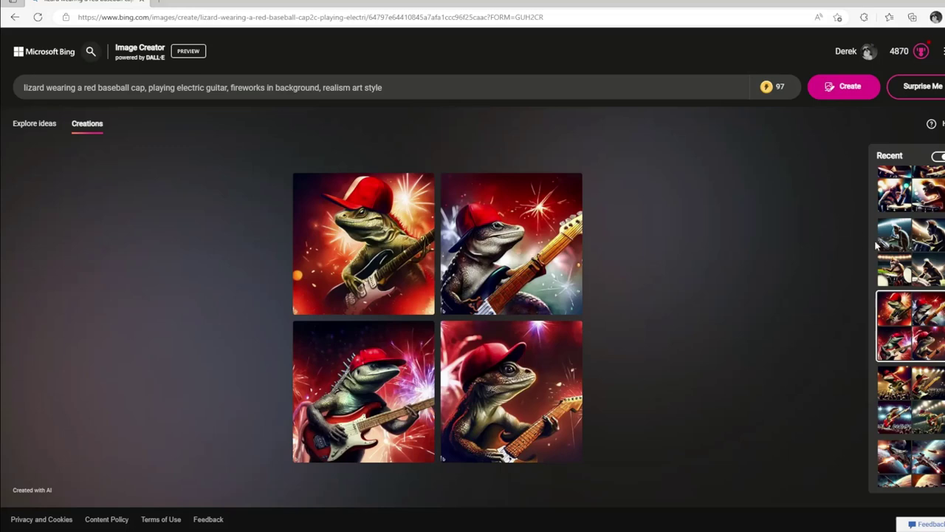
left_click(913, 250)
left_click(912, 250)
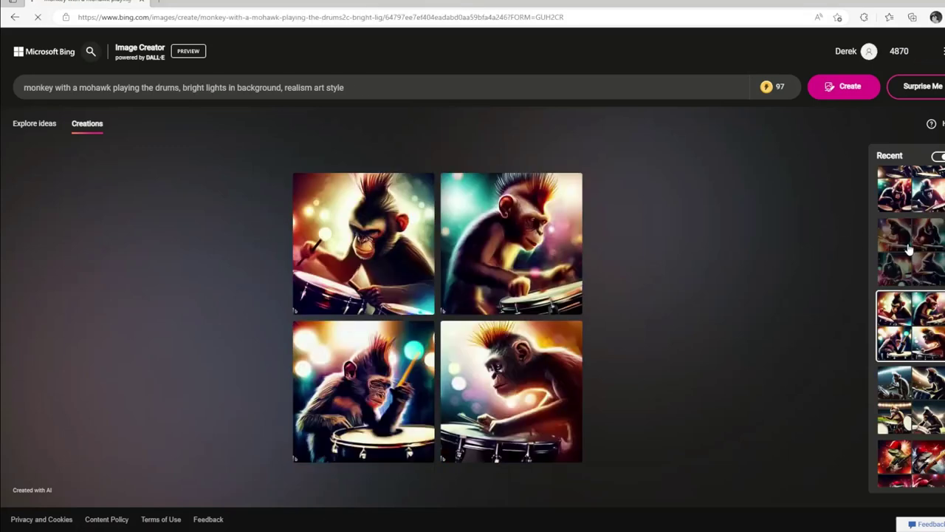